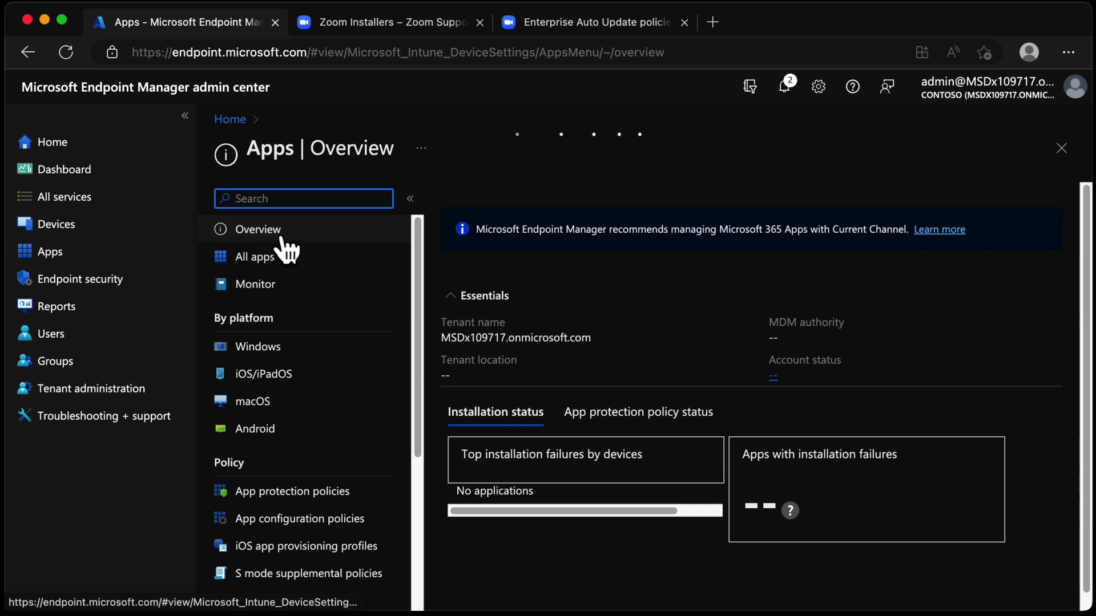
# - Go to the macOS apps, start adding a new app and show the available app types
pyautogui.click(347, 406)
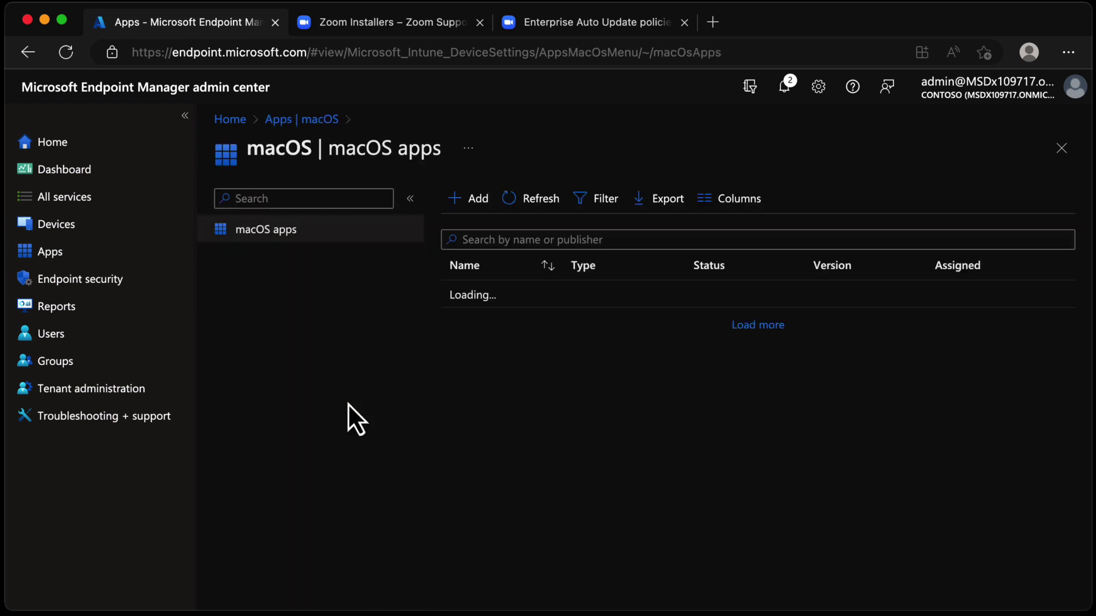
pyautogui.click(481, 207)
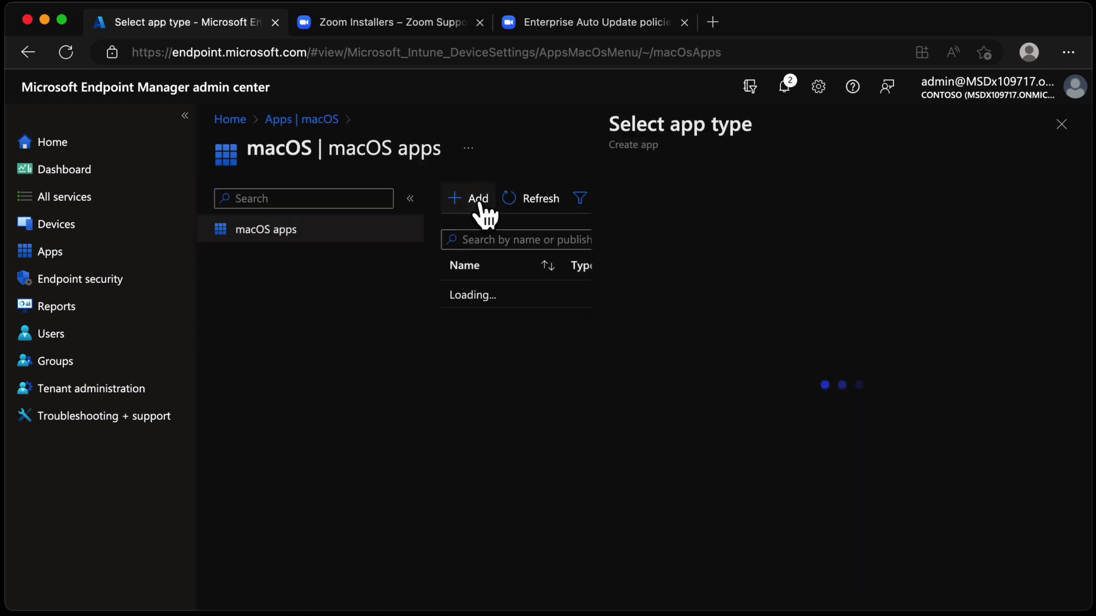
pyautogui.click(910, 210)
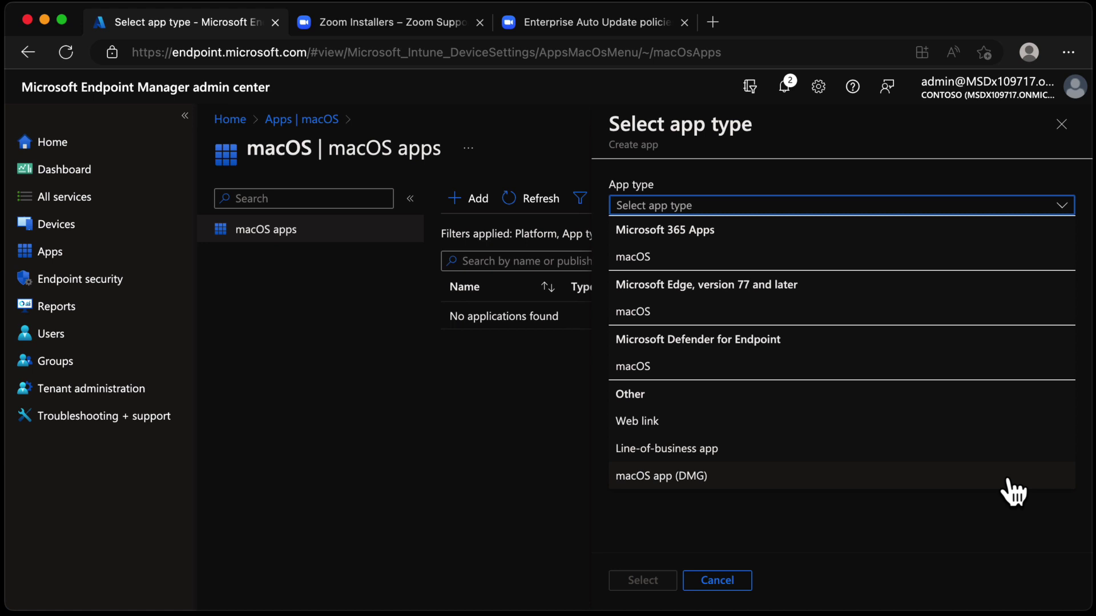
# - On the Zoom Installers page, download the macOS Zoom desktop client for Meetings (for IT Admins)
pyautogui.click(421, 29)
pyautogui.scroll(-3, 766, 443)
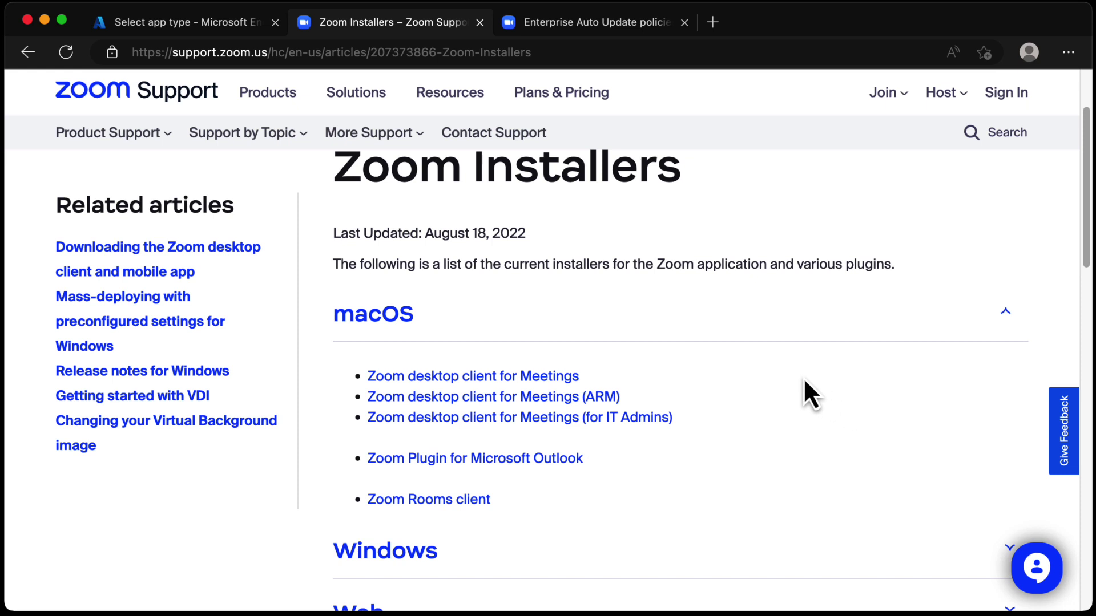
pyautogui.click(628, 419)
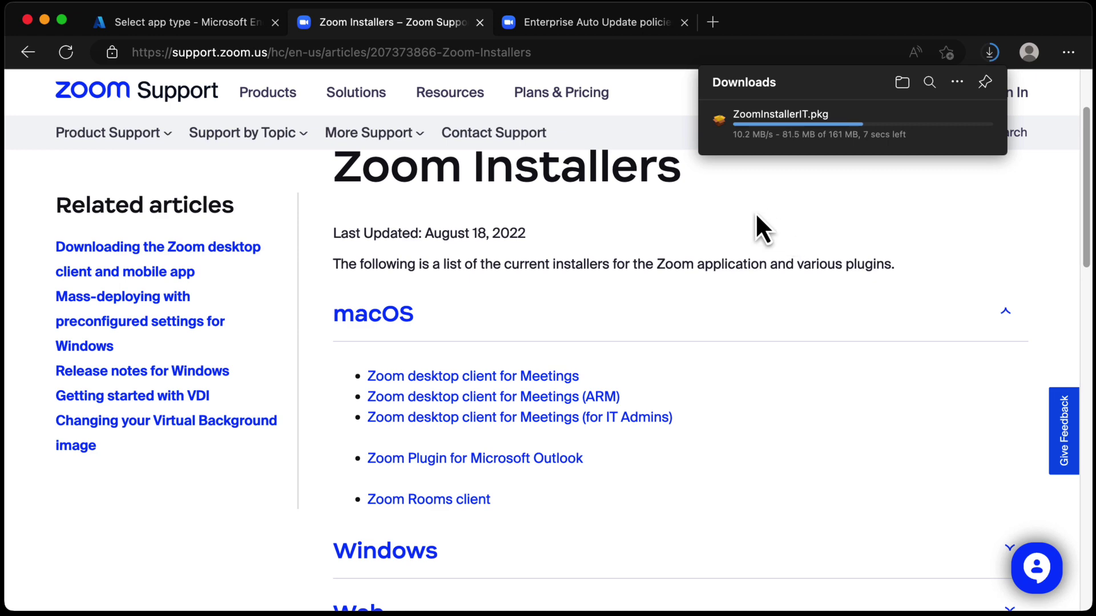
# - Return to the Endpoint Manager admin center and choose Line-of-business app as the new app's type
pyautogui.click(216, 28)
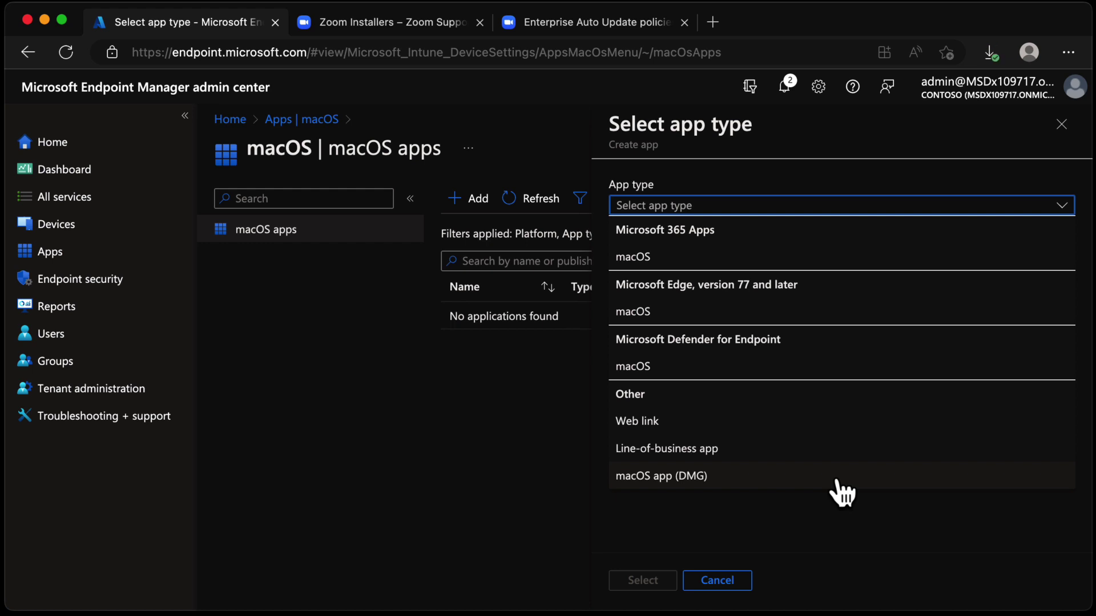
pyautogui.click(819, 449)
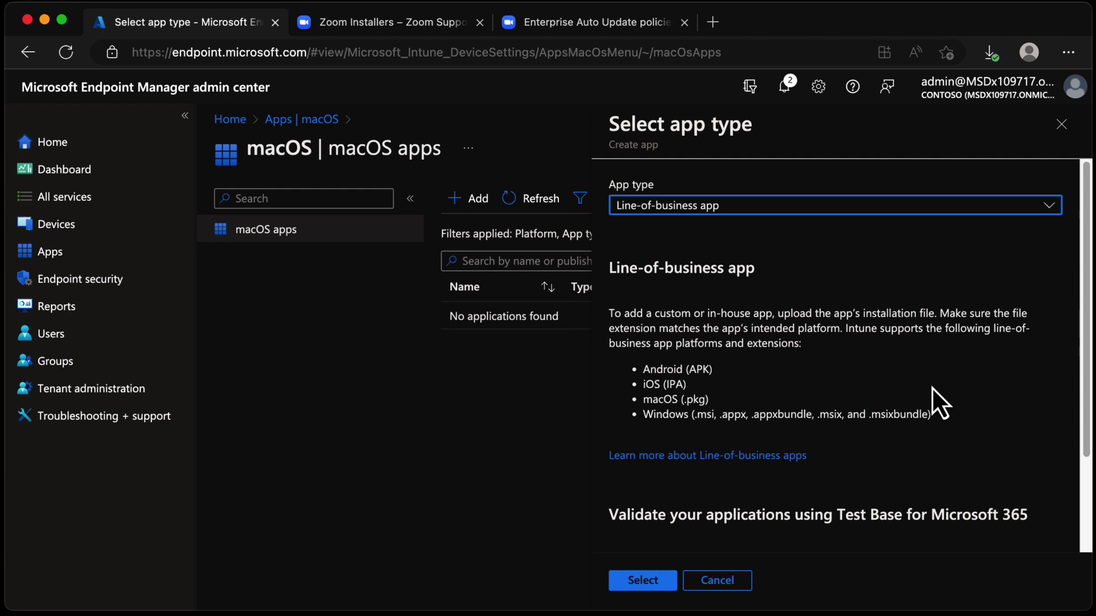
pyautogui.click(664, 582)
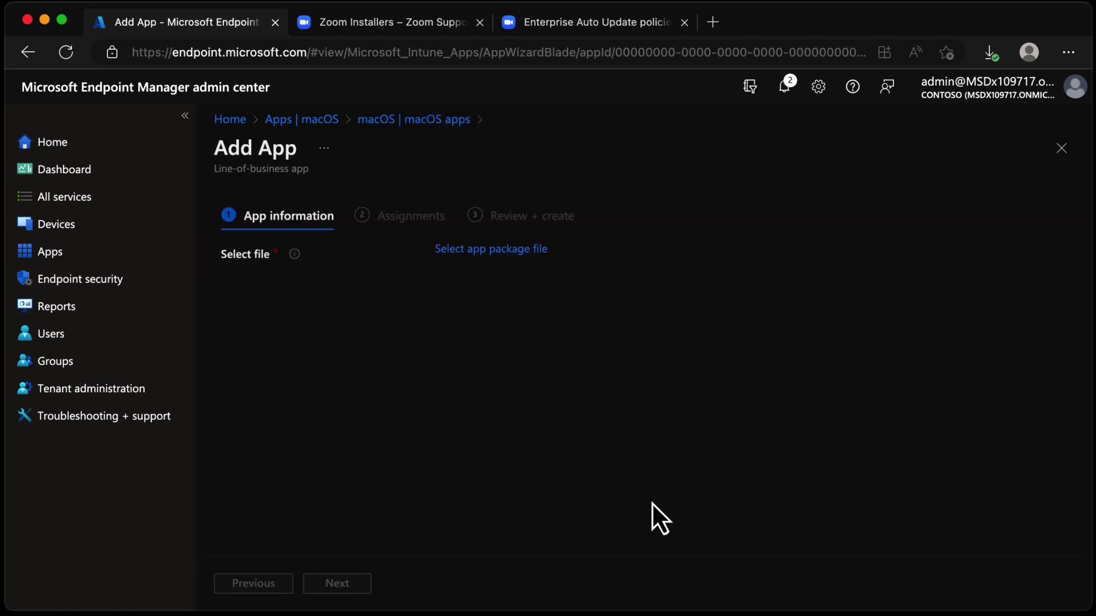
# - Choose ZoomInstallerIT.pkg as the app package file for the new app
pyautogui.click(520, 250)
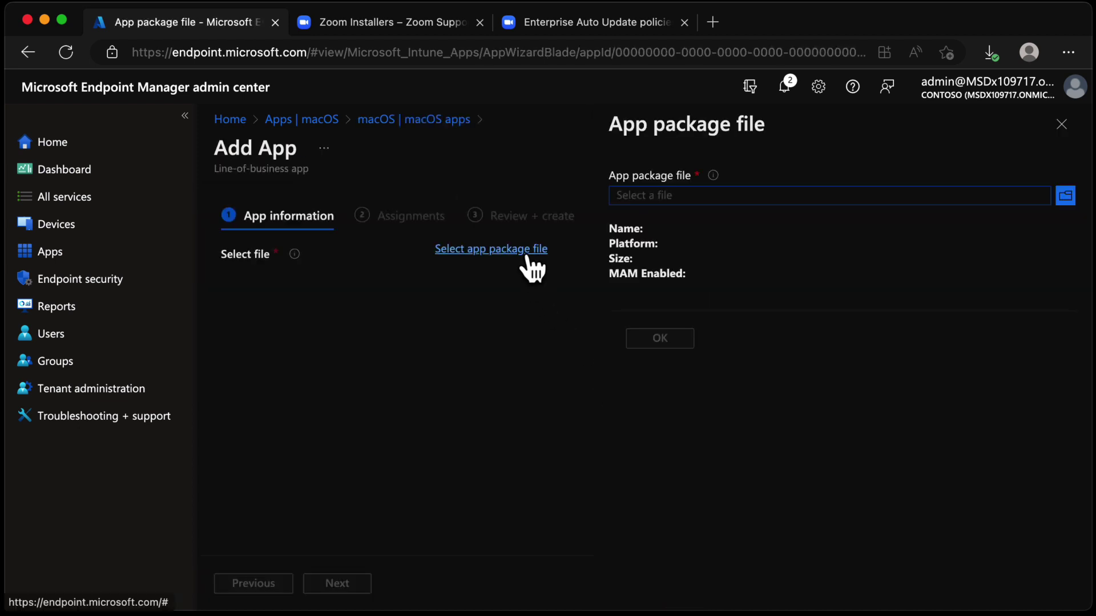
pyautogui.click(1065, 197)
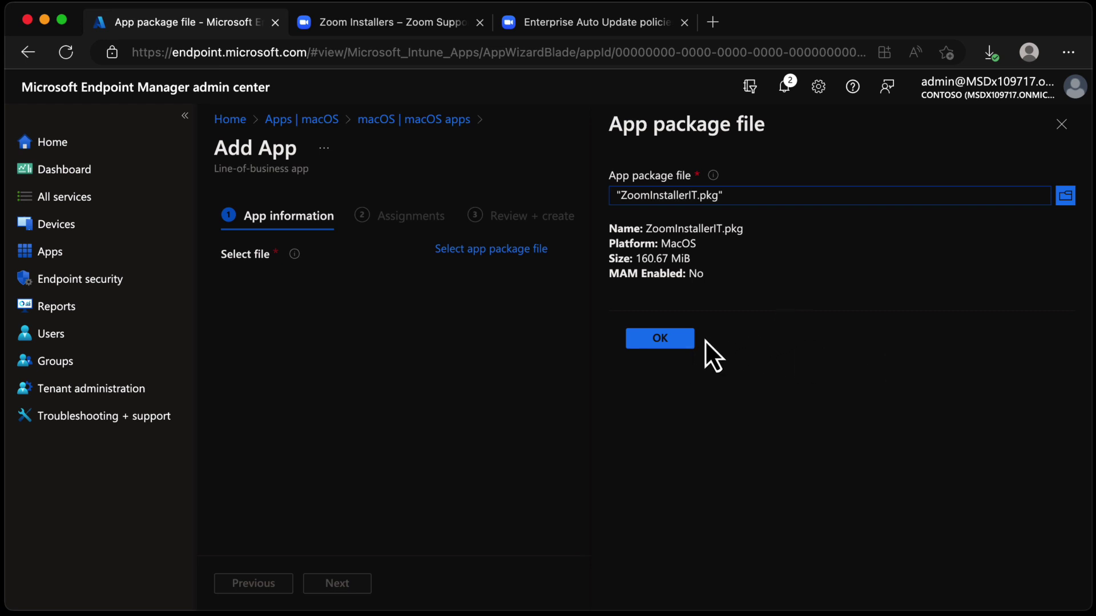
pyautogui.click(679, 340)
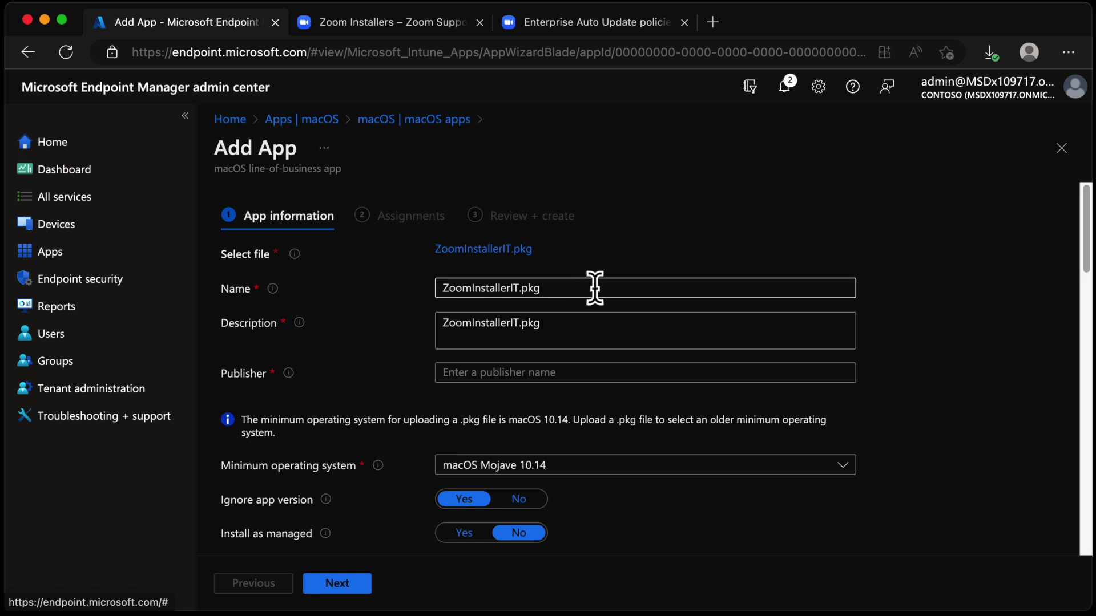
# - Replace both the app's name and its description with "Zoom for Meetings"
pyautogui.moveTo(600, 292); pyautogui.dragTo(387, 289)
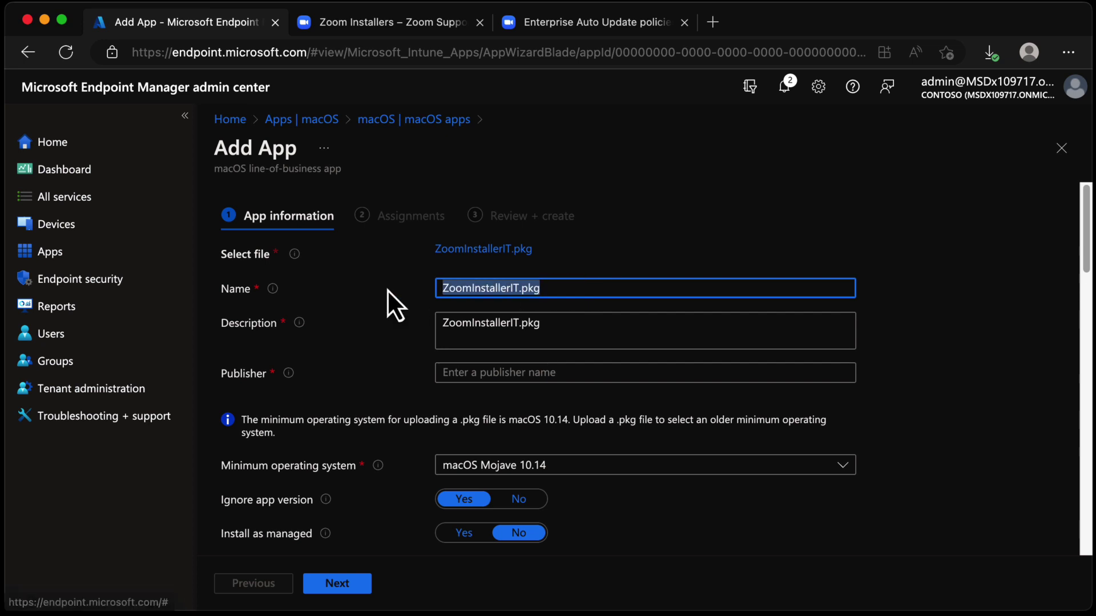
pyautogui.write('Zoom for Meetings')
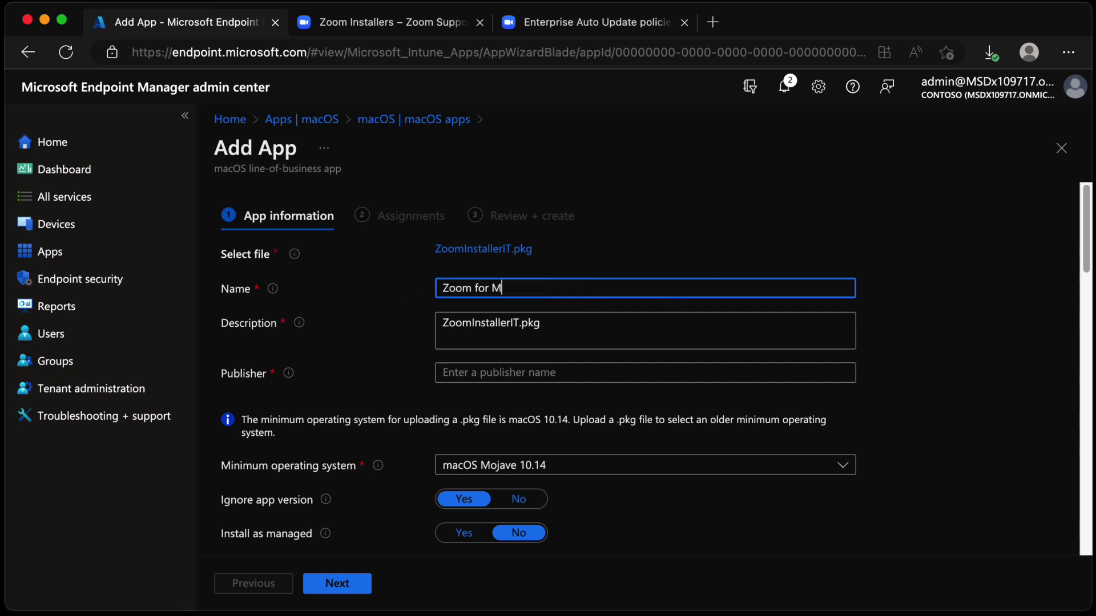
pyautogui.click(677, 335)
pyautogui.doubleClick(509, 334)
pyautogui.press('Delete')
pyautogui.press('Delete')
pyautogui.press('Delete')
pyautogui.press('Delete')
pyautogui.press('Delete')
pyautogui.write('Zoom for M')
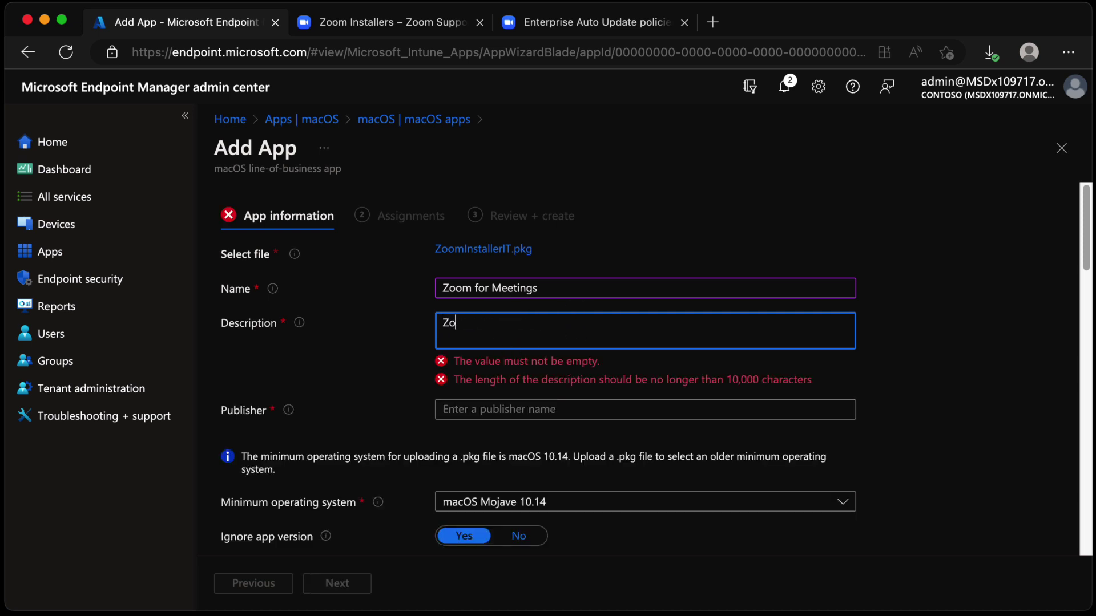
pyautogui.write('eetign')
pyautogui.press('BackSpace')
pyautogui.press('BackSpace')
pyautogui.press('BackSpace')
pyautogui.press('BackSpace')
pyautogui.write('tings')
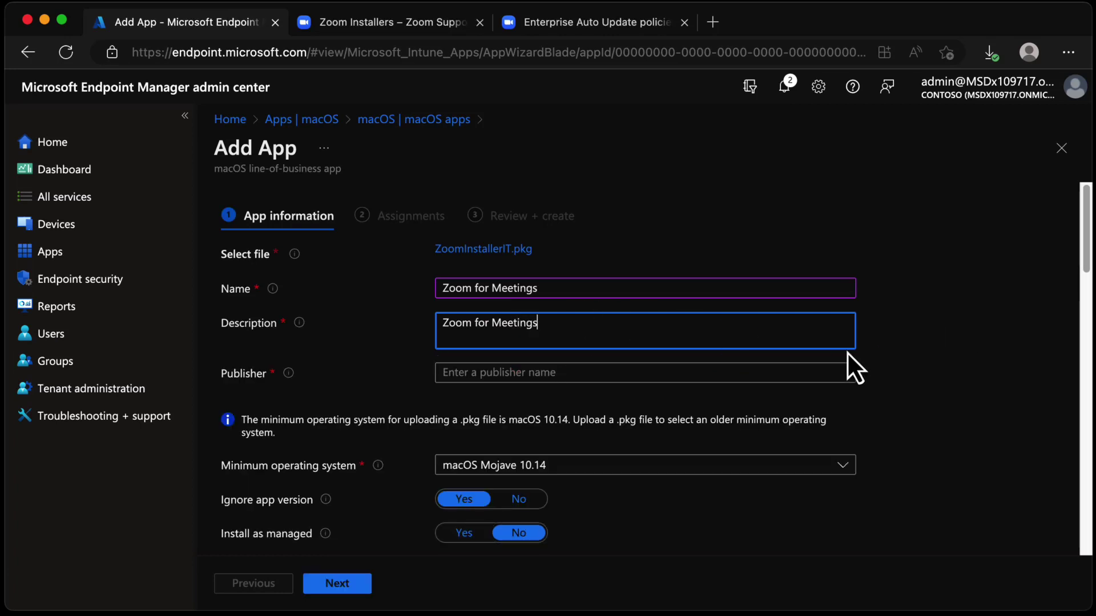
# - Enter "Zoom" as the app's publisher
pyautogui.click(649, 374)
pyautogui.write('Zolo')
pyautogui.press('BackSpace')
pyautogui.press('BackSpace')
pyautogui.write('om')
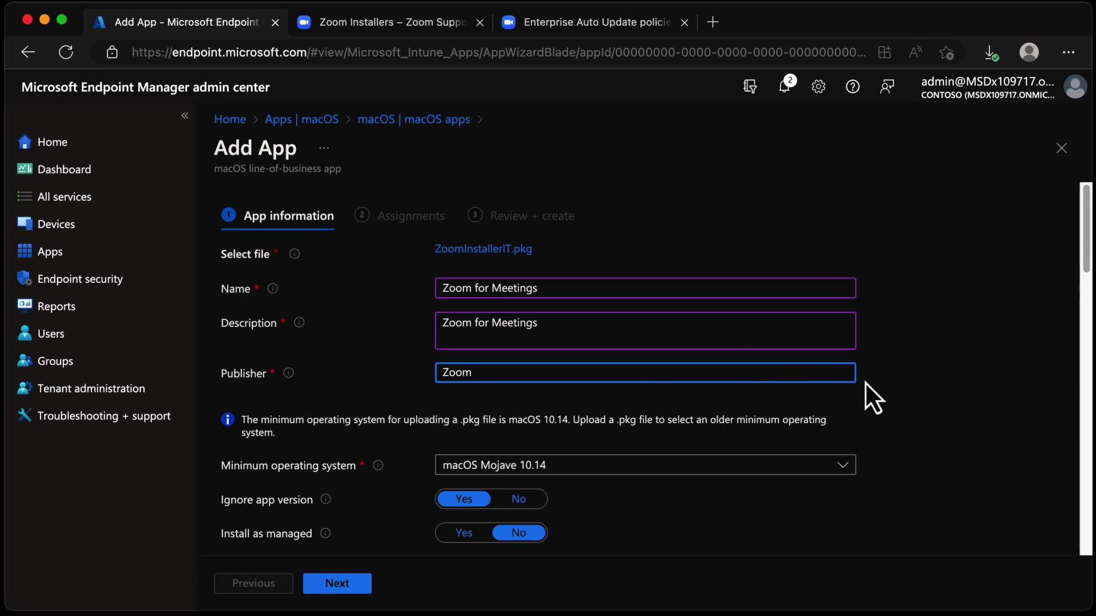
pyautogui.press('Tab')
# - Set the app's minimum operating system to macOS Ventura 13.0
pyautogui.scroll(-2, 873, 365)
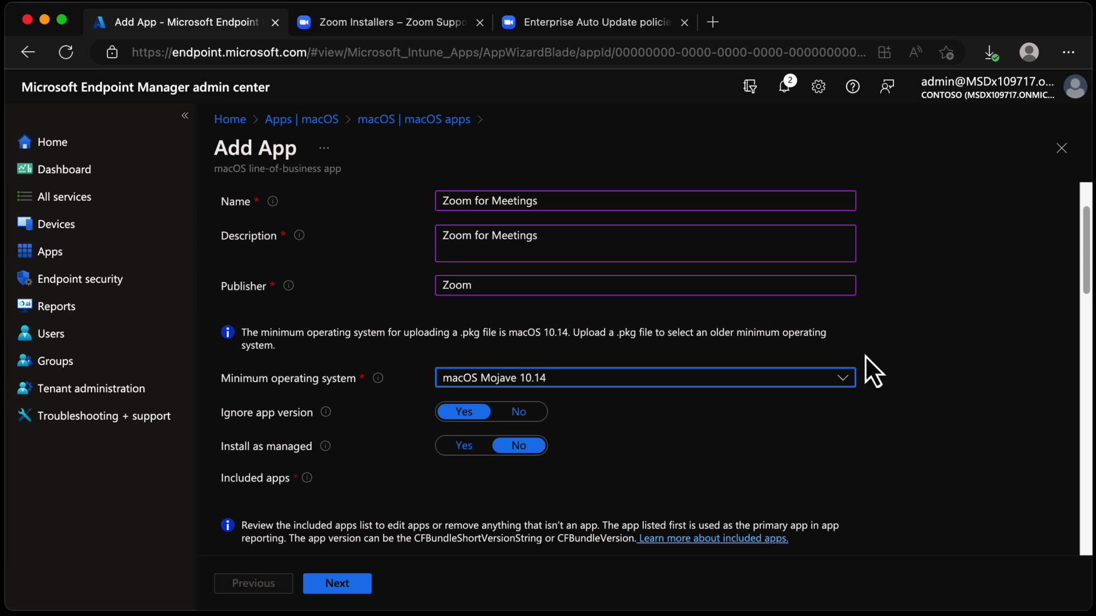
pyautogui.click(842, 378)
pyautogui.click(735, 511)
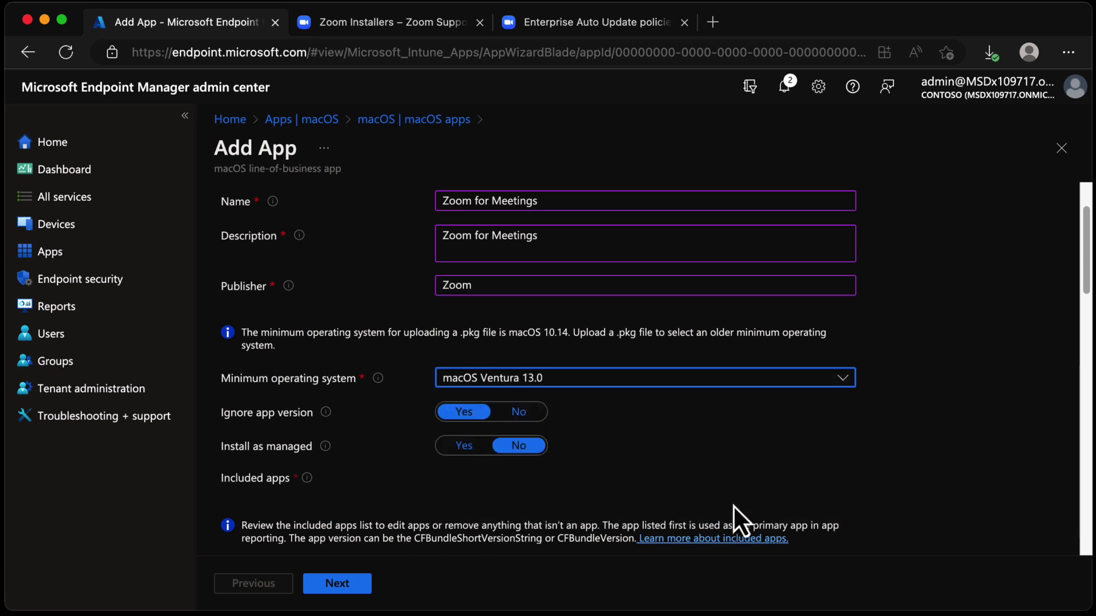
pyautogui.click(923, 388)
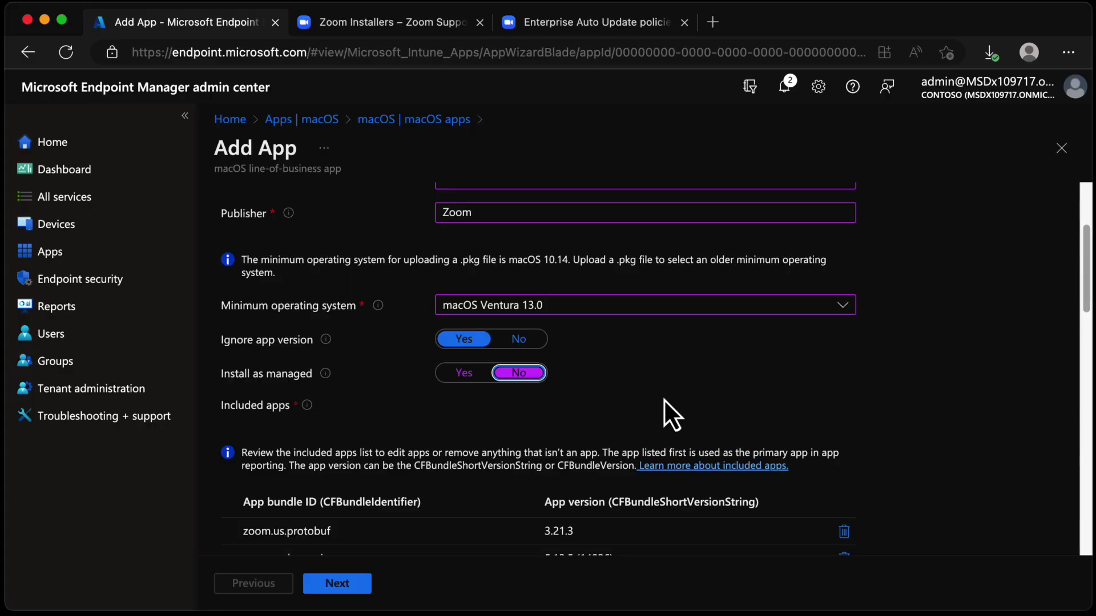
# - Try setting Install as managed to Yes and return it to No
pyautogui.click(467, 374)
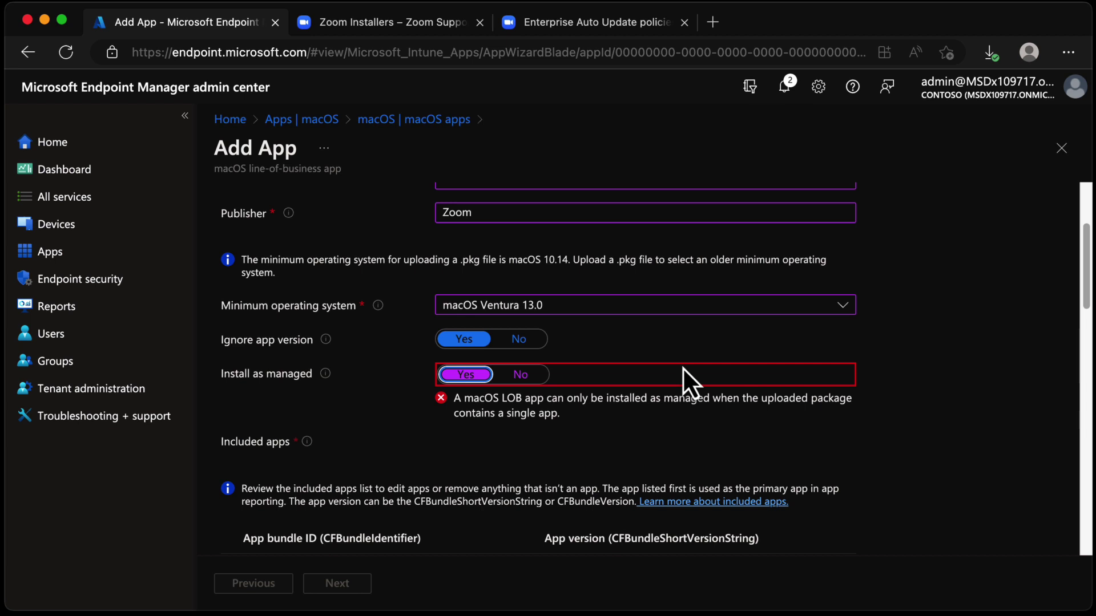
pyautogui.moveTo(1087, 249); pyautogui.dragTo(1087, 492)
pyautogui.click(523, 253)
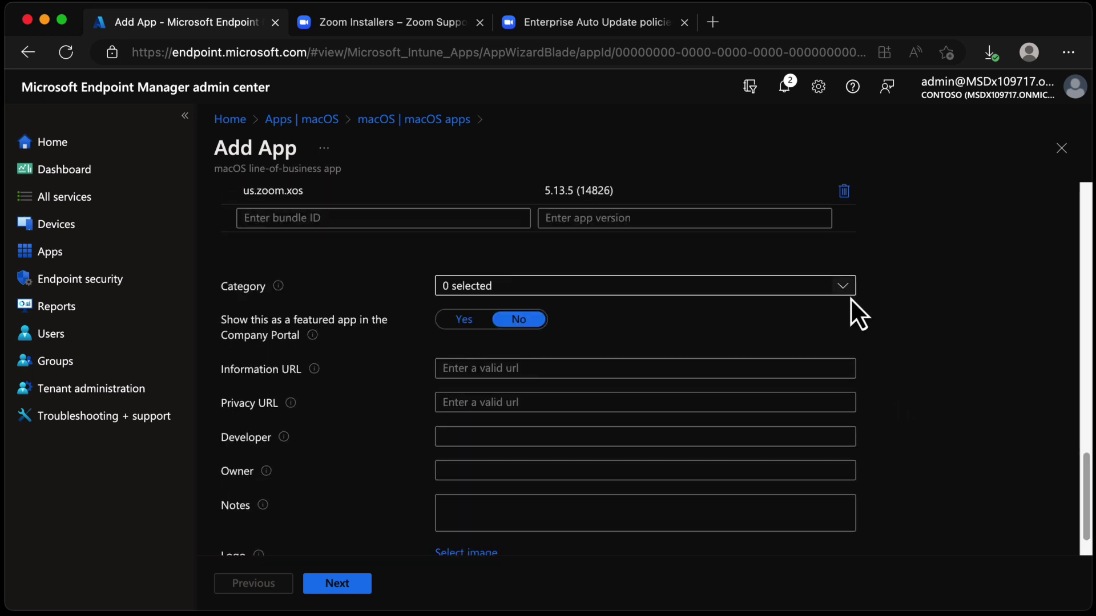
# - Assign the Collaboration & Social and Business categories to the app and continue to its assignments
pyautogui.click(840, 285)
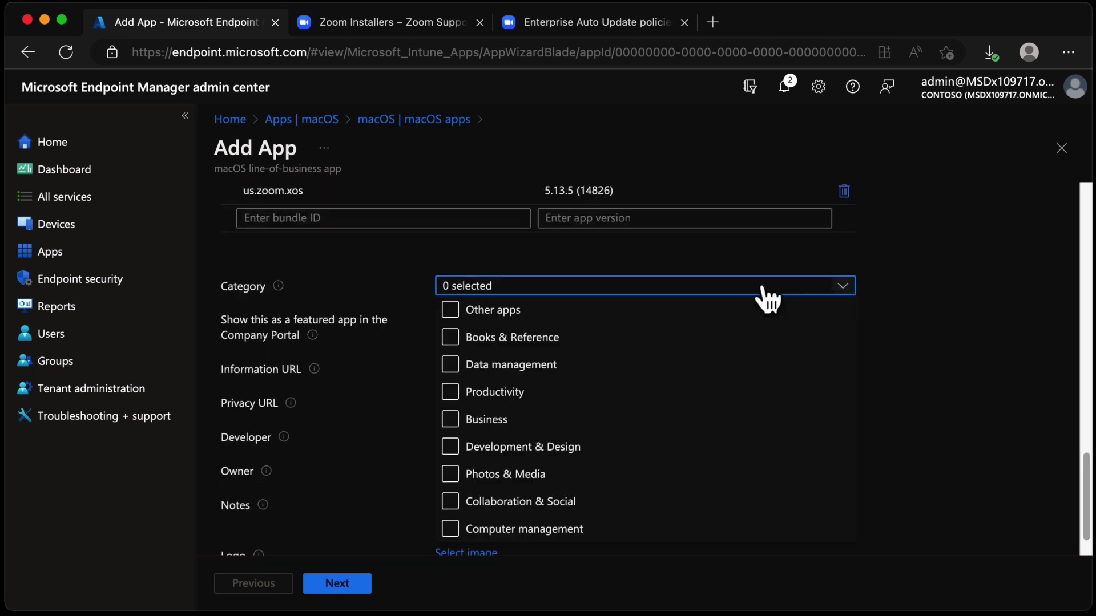
pyautogui.click(450, 501)
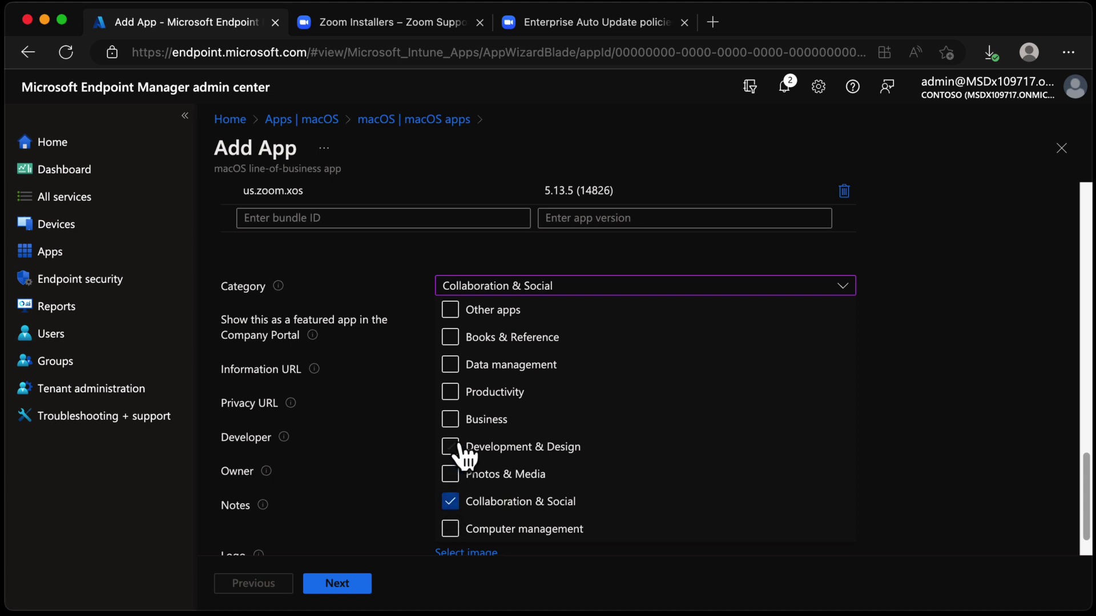
pyautogui.click(450, 420)
pyautogui.click(902, 360)
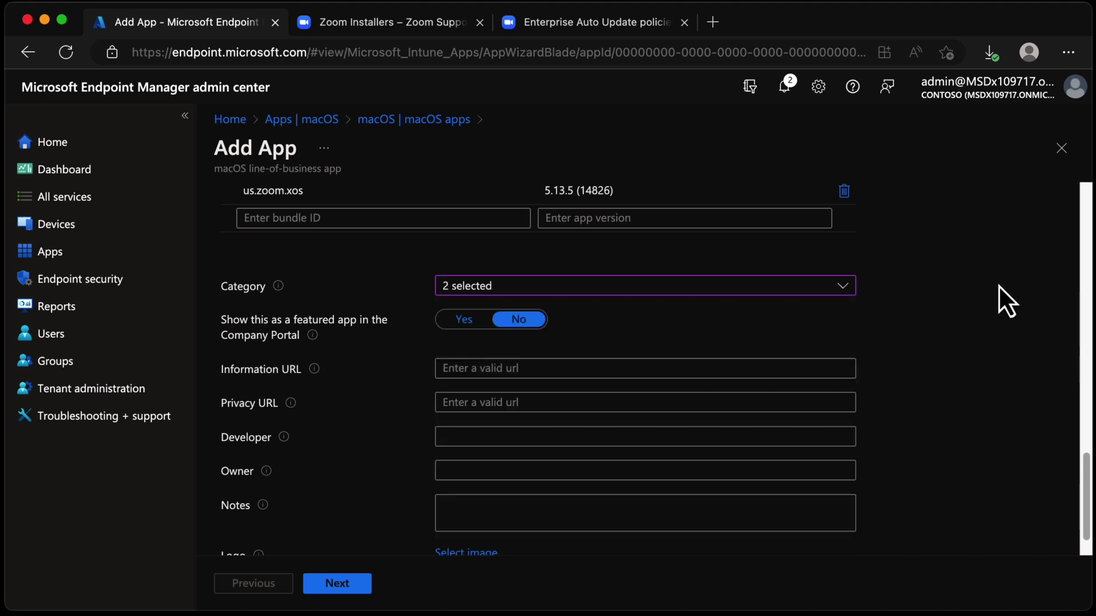
pyautogui.moveTo(1087, 294); pyautogui.dragTo(1084, 521)
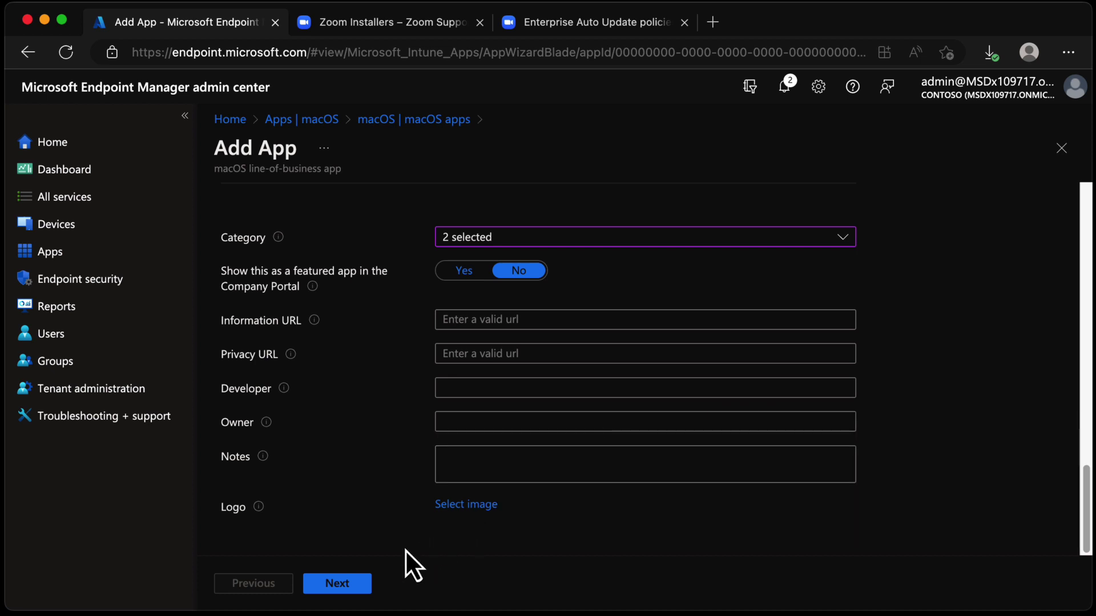
pyautogui.click(341, 584)
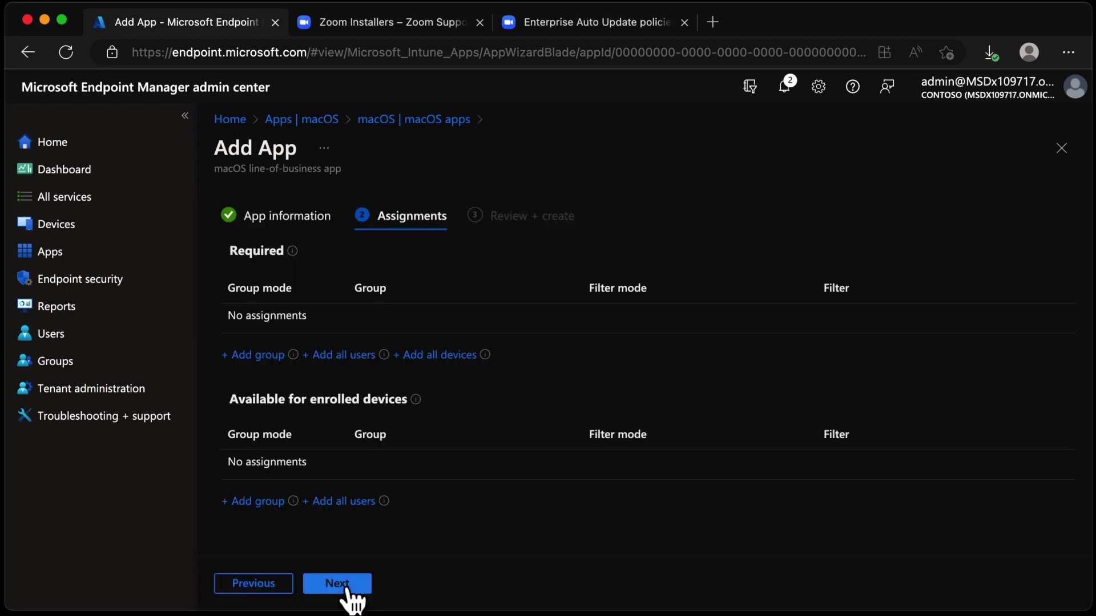
# - Assign the app as required to the APP - ZoomUsers group and create it
pyautogui.click(284, 352)
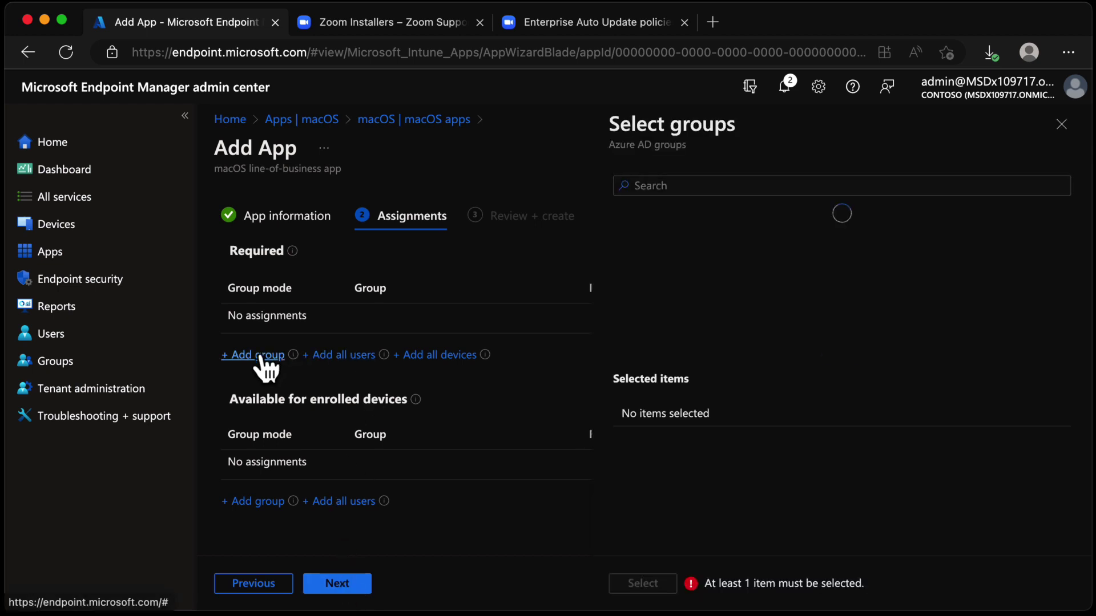
pyautogui.click(693, 190)
pyautogui.write('app')
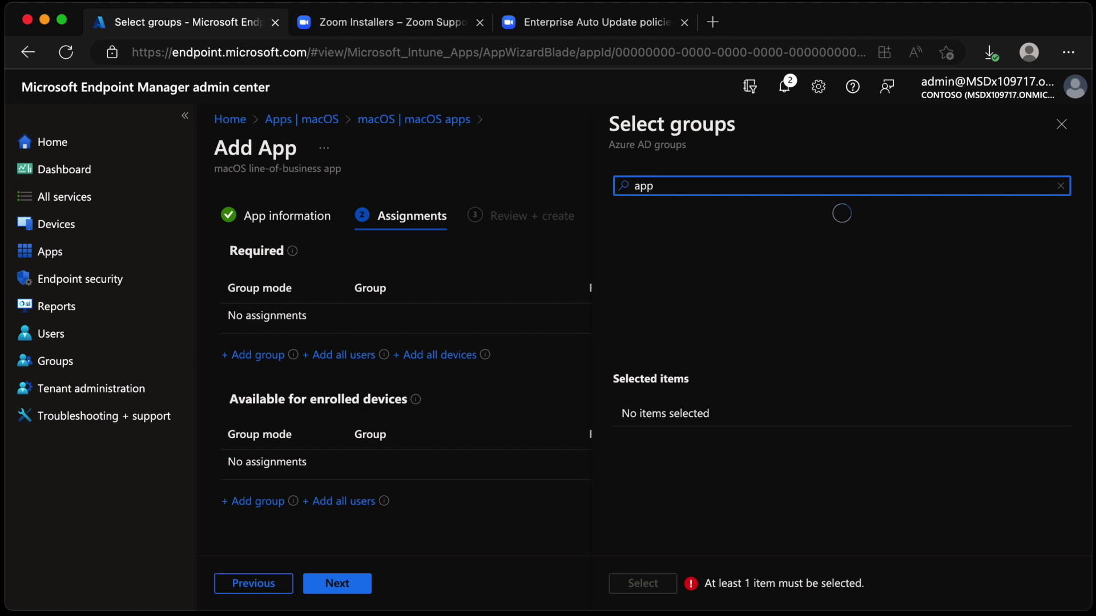
pyautogui.click(656, 237)
pyautogui.click(622, 587)
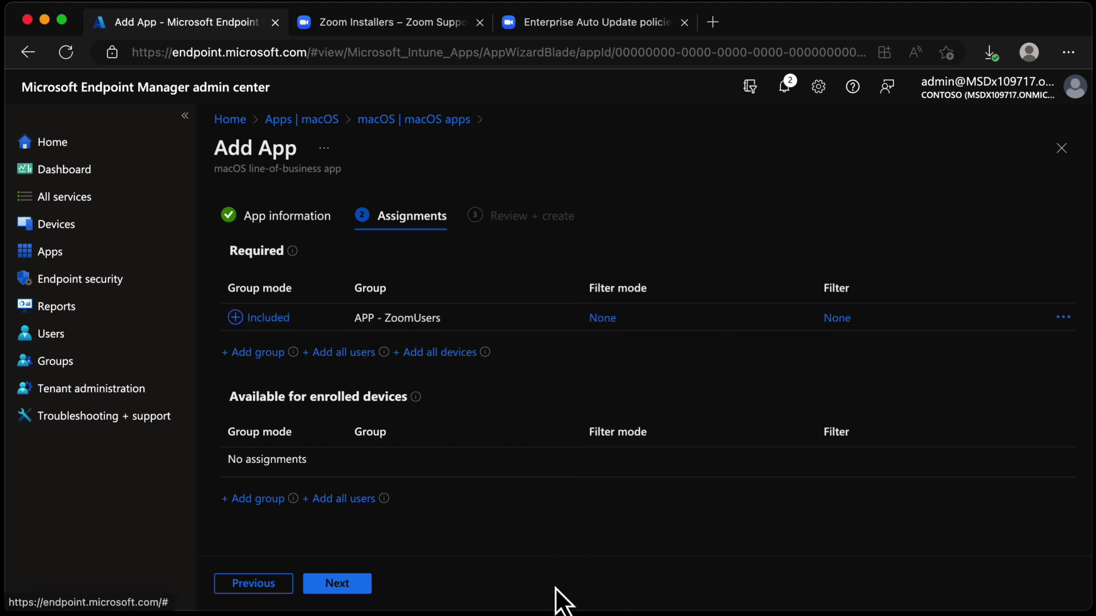
pyautogui.click(351, 588)
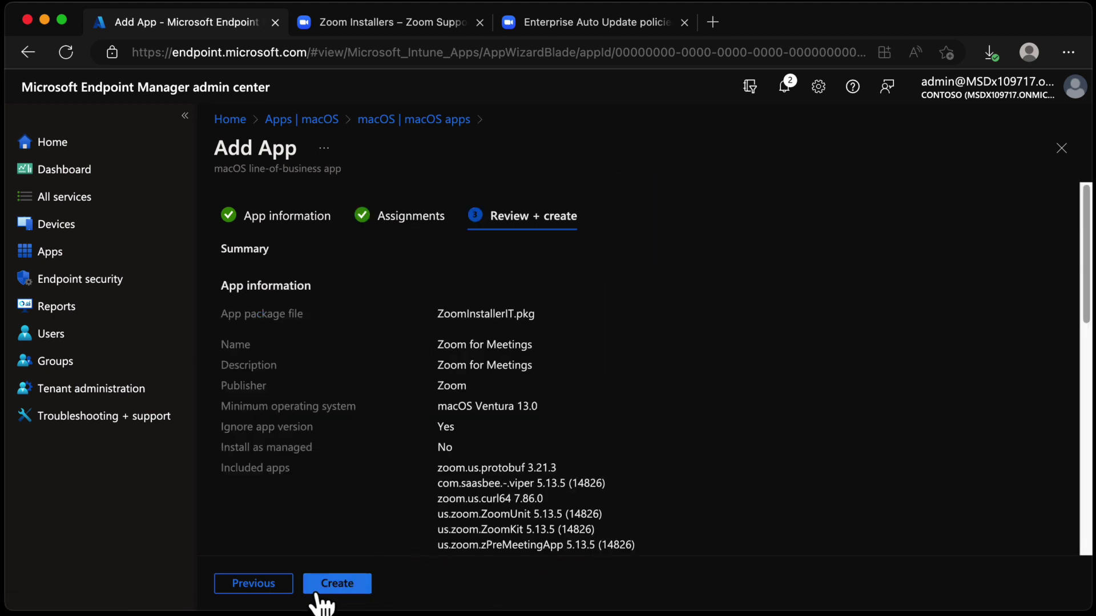
pyautogui.click(341, 588)
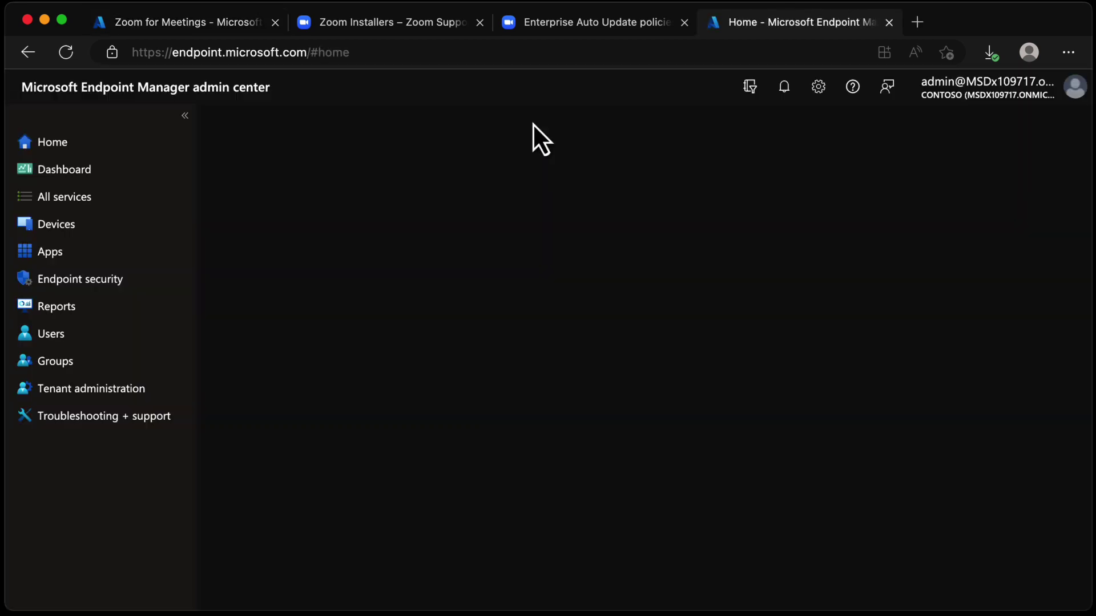
# - Review the Auto Update Policies table in Zoom's Enterprise Auto Update article, from AU2_EnableAutoUpdate through AU2_SafeUpgradePeriod
pyautogui.moveTo(802, 20); pyautogui.dragTo(405, 25)
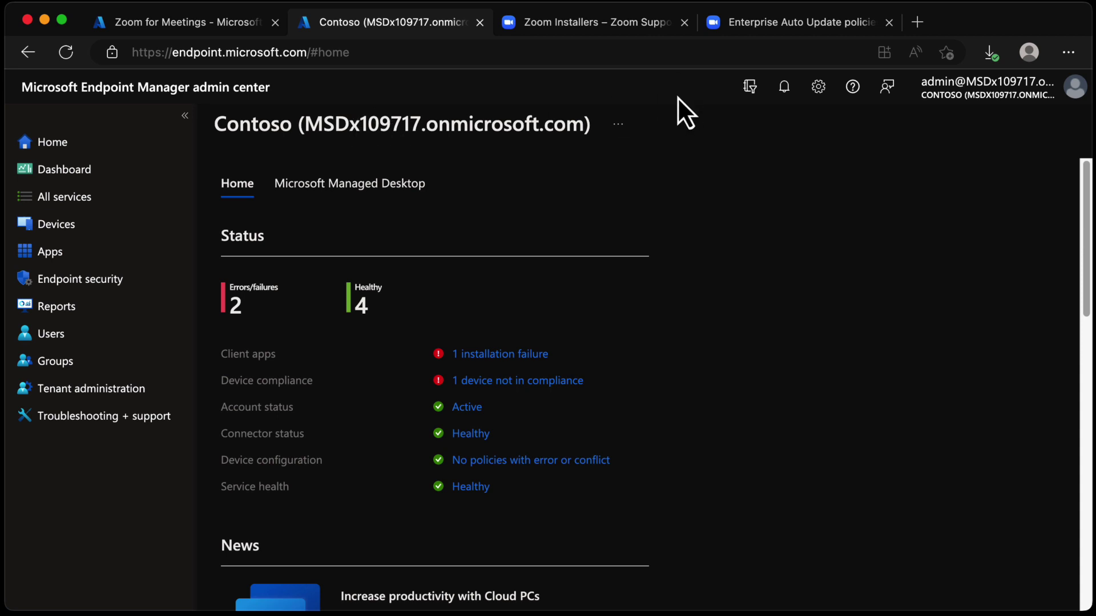
pyautogui.click(757, 27)
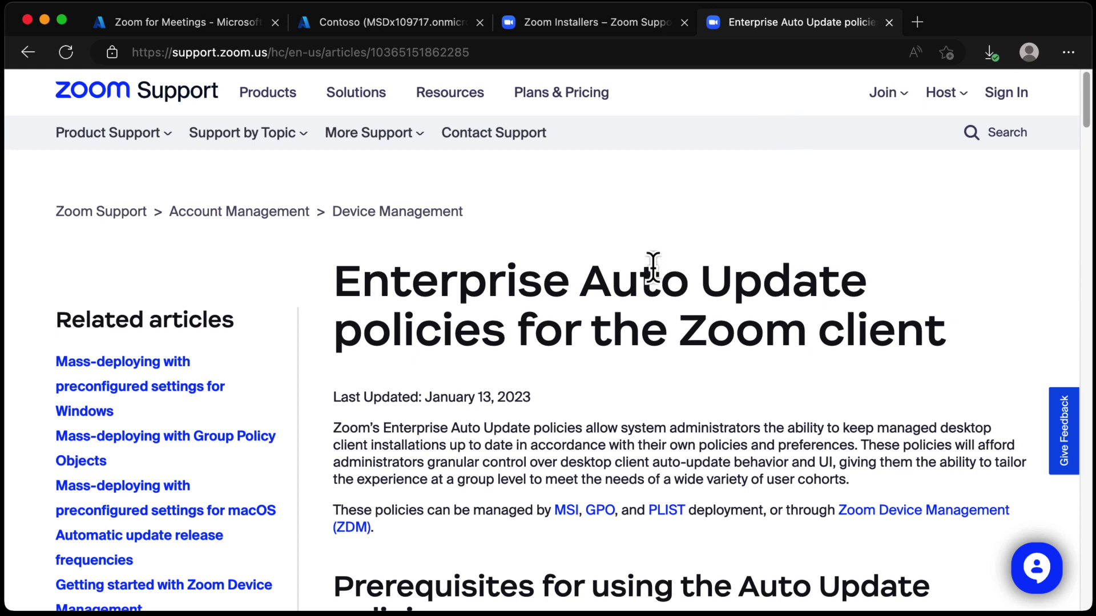
pyautogui.moveTo(1088, 128); pyautogui.dragTo(1089, 165)
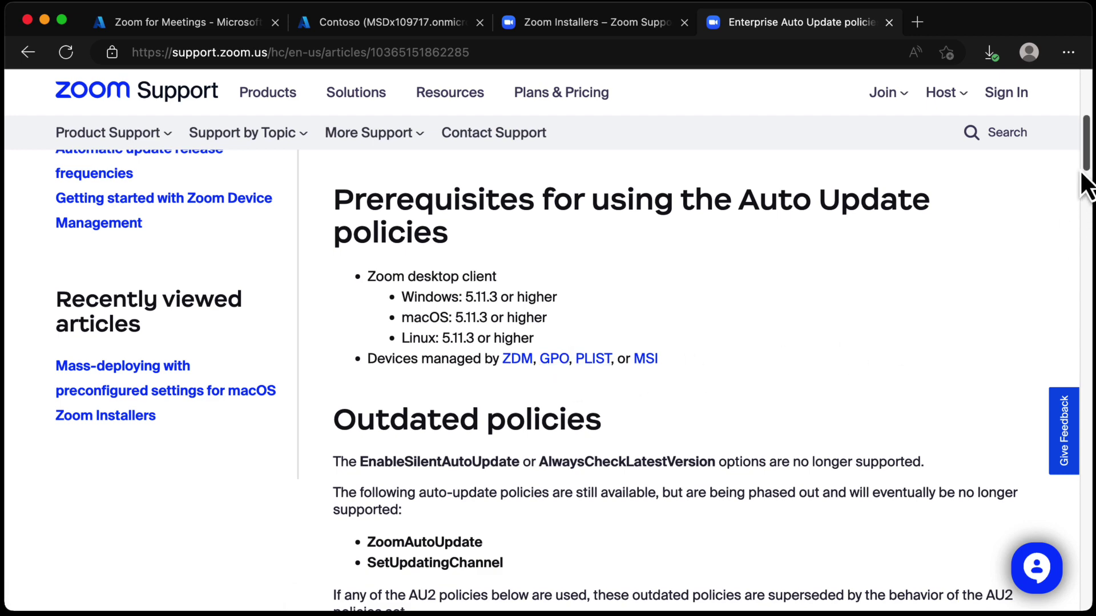
pyautogui.moveTo(1087, 162); pyautogui.dragTo(1087, 191)
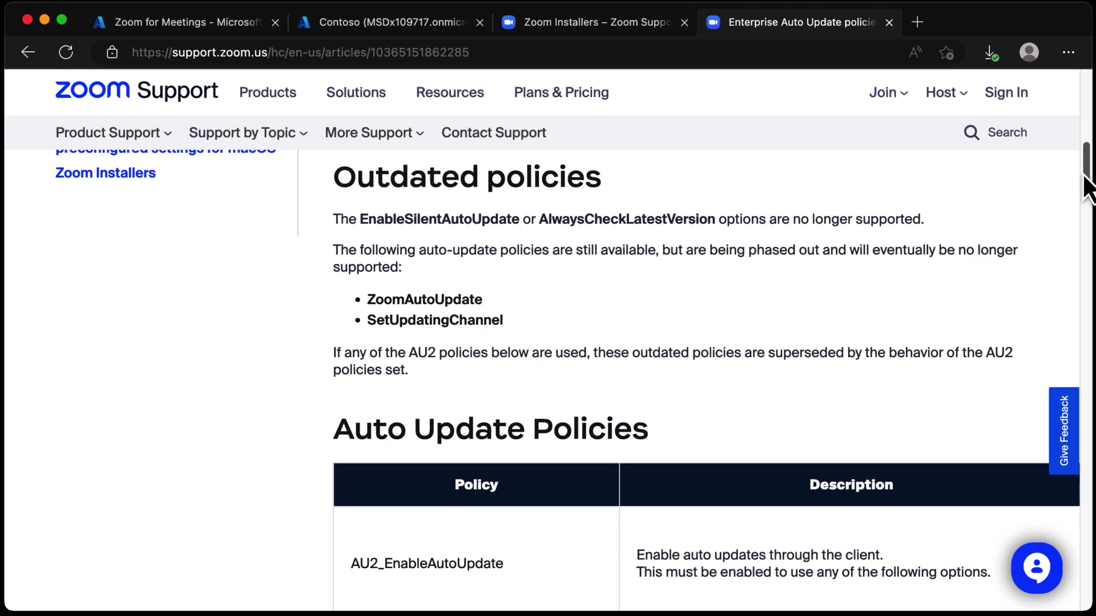
pyautogui.scroll(-5, 1087, 183)
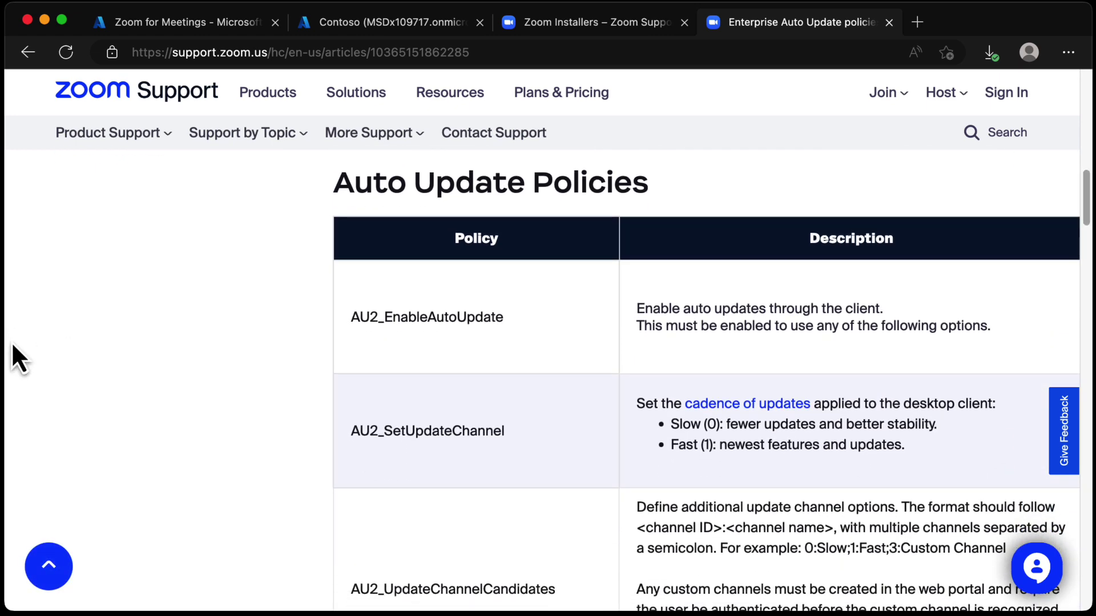
pyautogui.moveTo(10, 339); pyautogui.dragTo(0, 339)
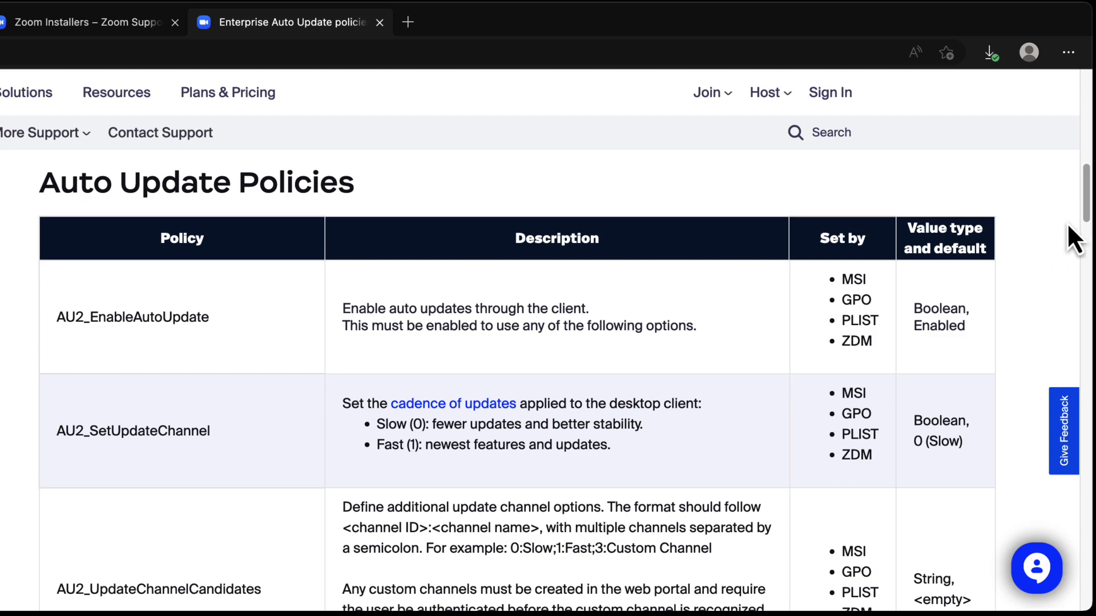
pyautogui.moveTo(1086, 215); pyautogui.dragTo(1064, 365)
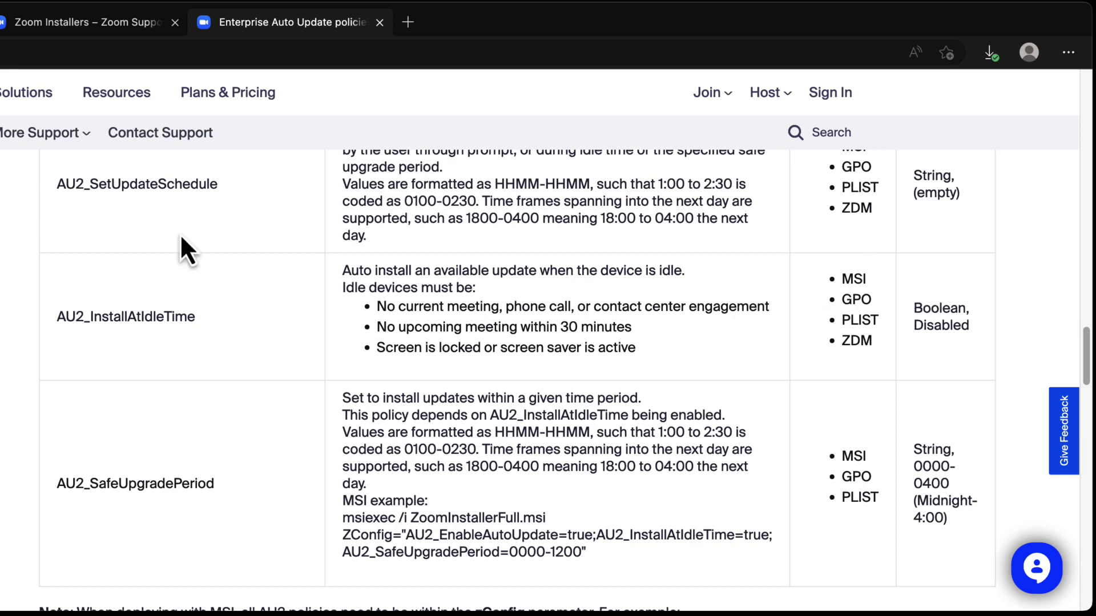
# - Switch to Visual Studio Code, check the AU2_EnableAutoUpdate and AU2_InstallAtIdleTime keys in us.zoom.config.plist and save the file
pyautogui.moveTo(0, 282)
pyautogui.mouseDown()
pyautogui.moveTo(24, 281)
pyautogui.moveTo(12, 281)
pyautogui.mouseUp()
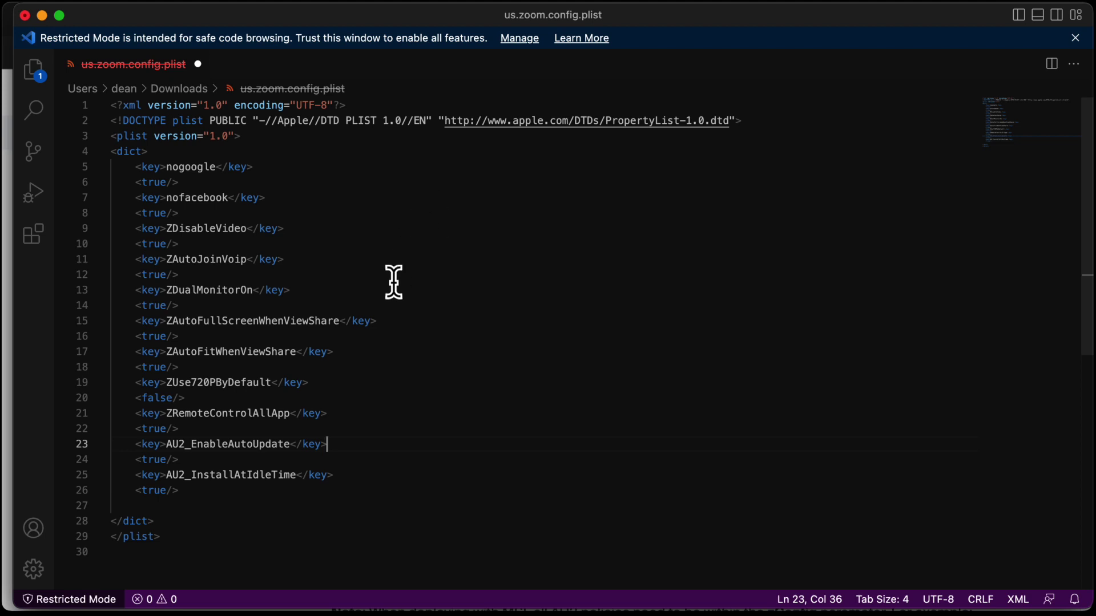
pyautogui.moveTo(197, 492); pyautogui.dragTo(88, 447)
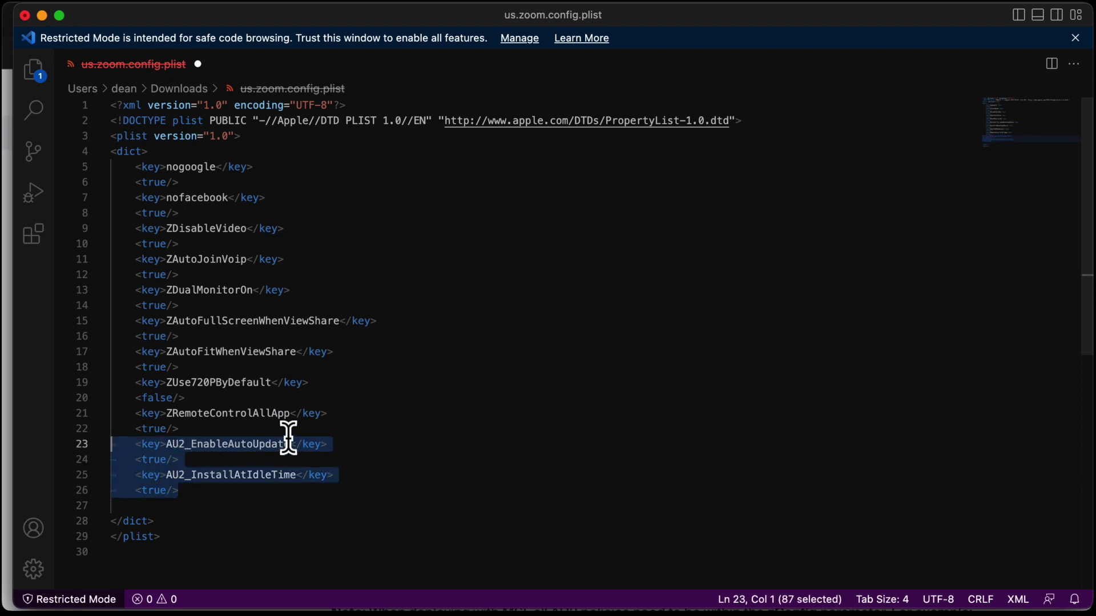
pyautogui.click(446, 458)
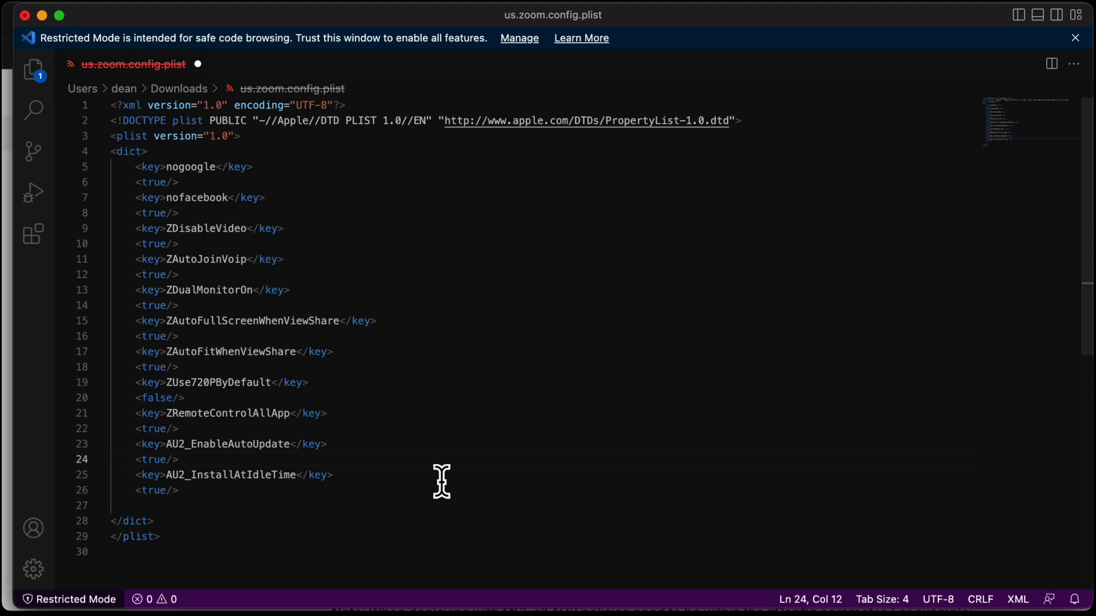
pyautogui.press('super+s')
pyautogui.click(411, 213)
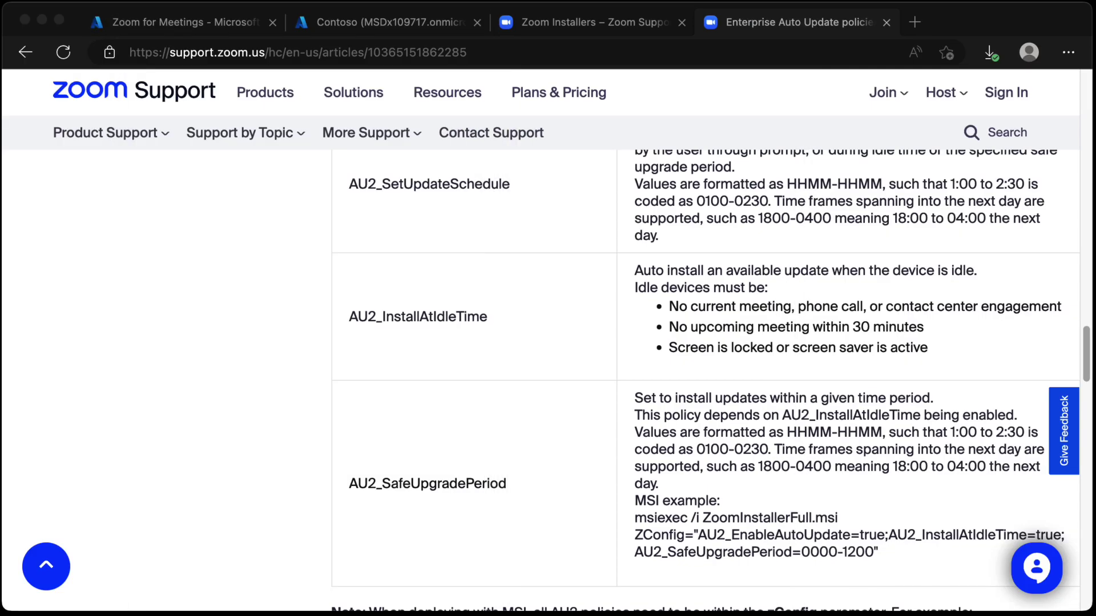
# - Return to the Microsoft Endpoint Manager admin center and open the configuration profiles for macOS devices
pyautogui.click(368, 22)
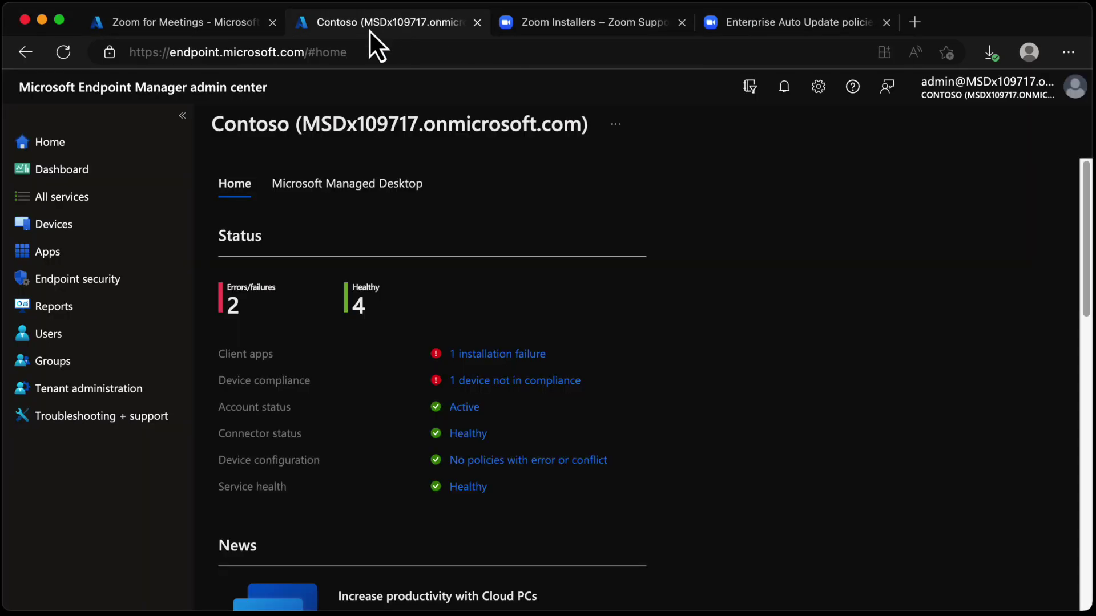
pyautogui.click(108, 227)
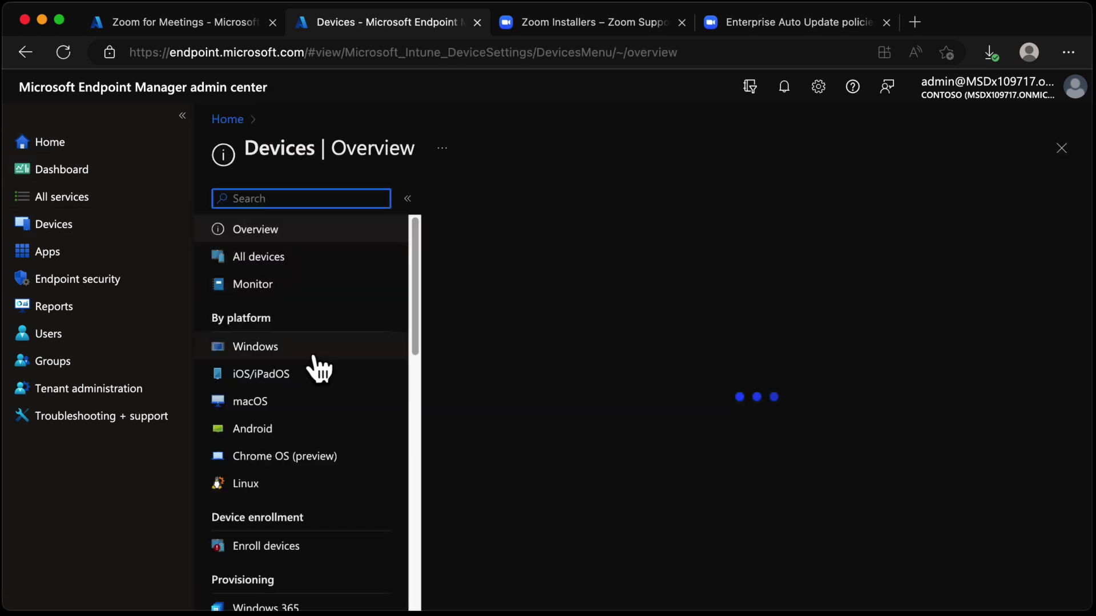
pyautogui.click(355, 402)
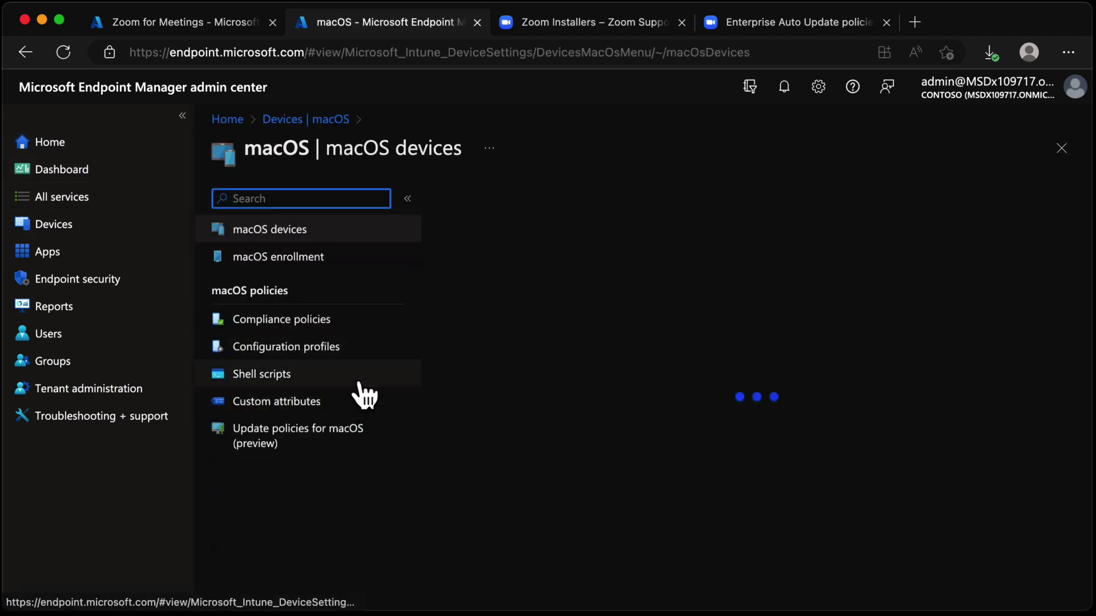
pyautogui.click(384, 359)
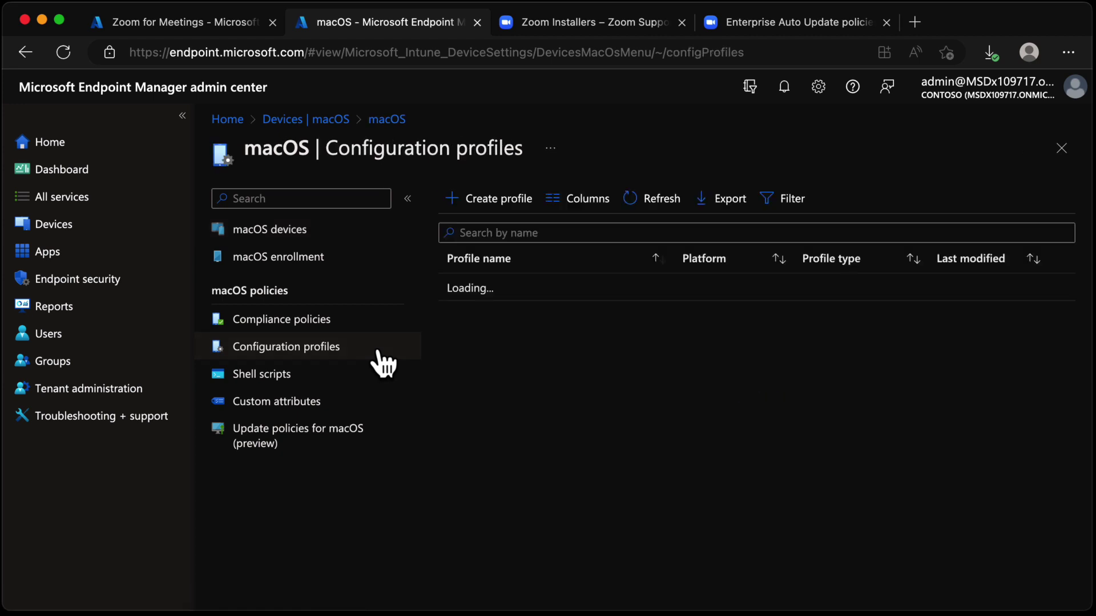
# - Start a macOS profile from the Preference file template, name it "Zoom Preference file to enable autoupdate" and continue to its configuration settings
pyautogui.click(516, 209)
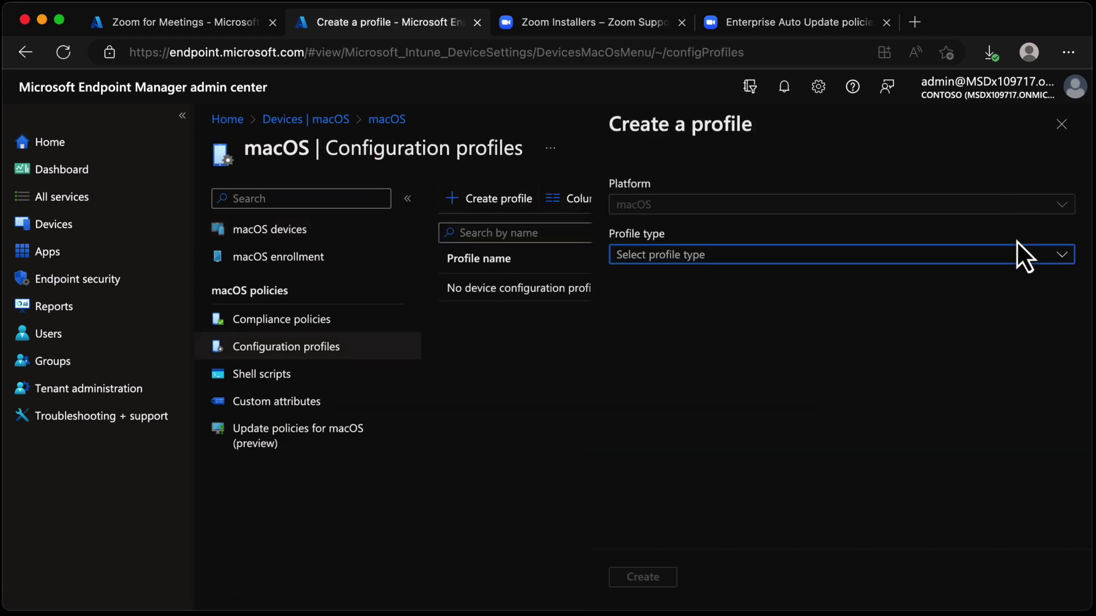
pyautogui.click(1018, 254)
pyautogui.click(948, 307)
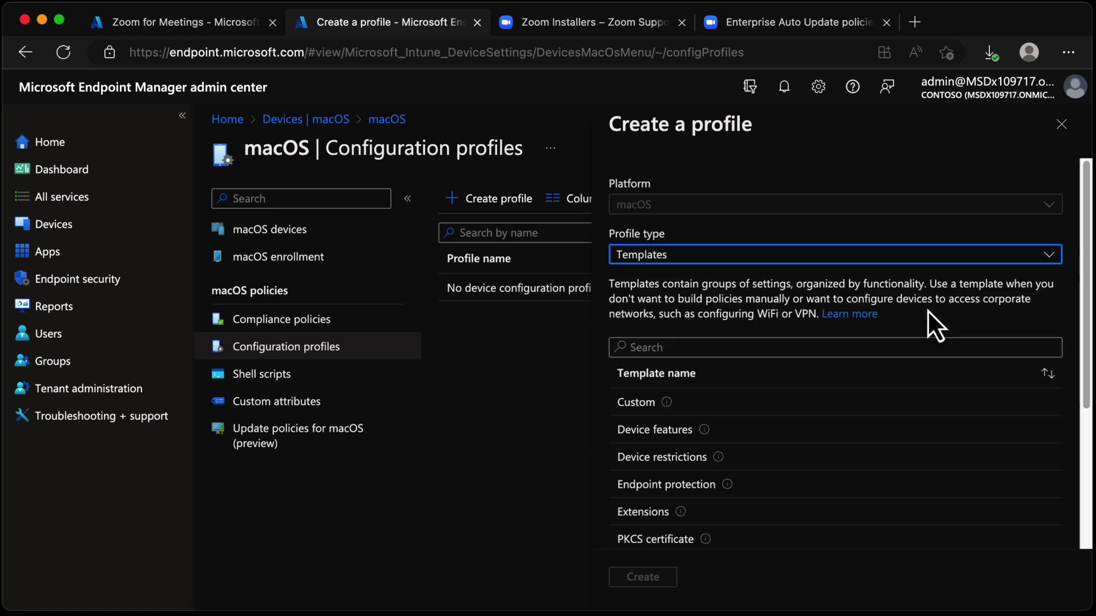
pyautogui.moveTo(1083, 245); pyautogui.dragTo(1088, 359)
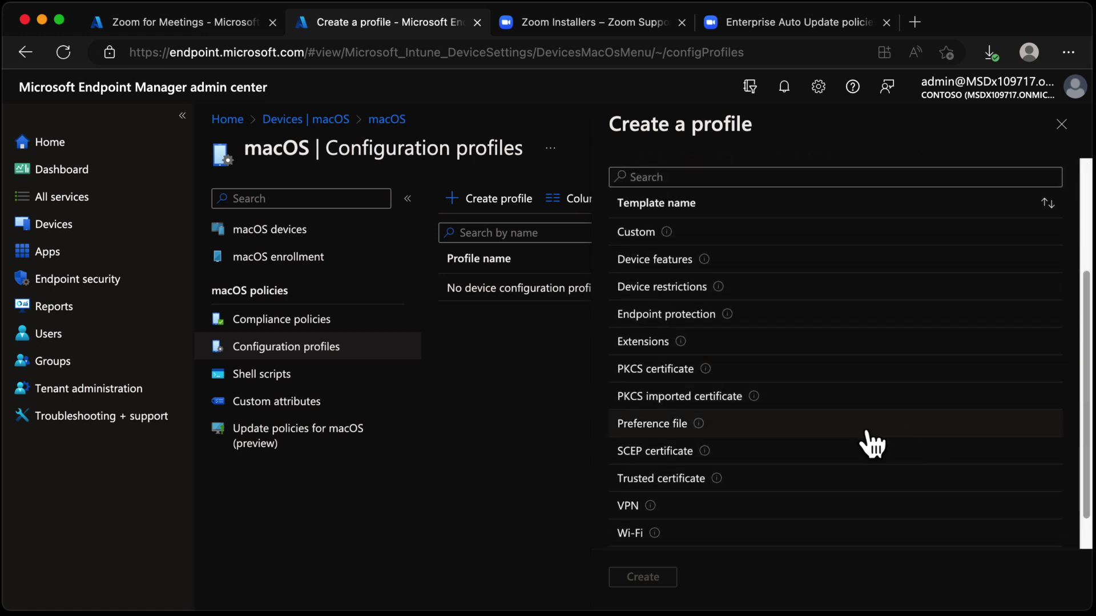
pyautogui.moveTo(700, 428)
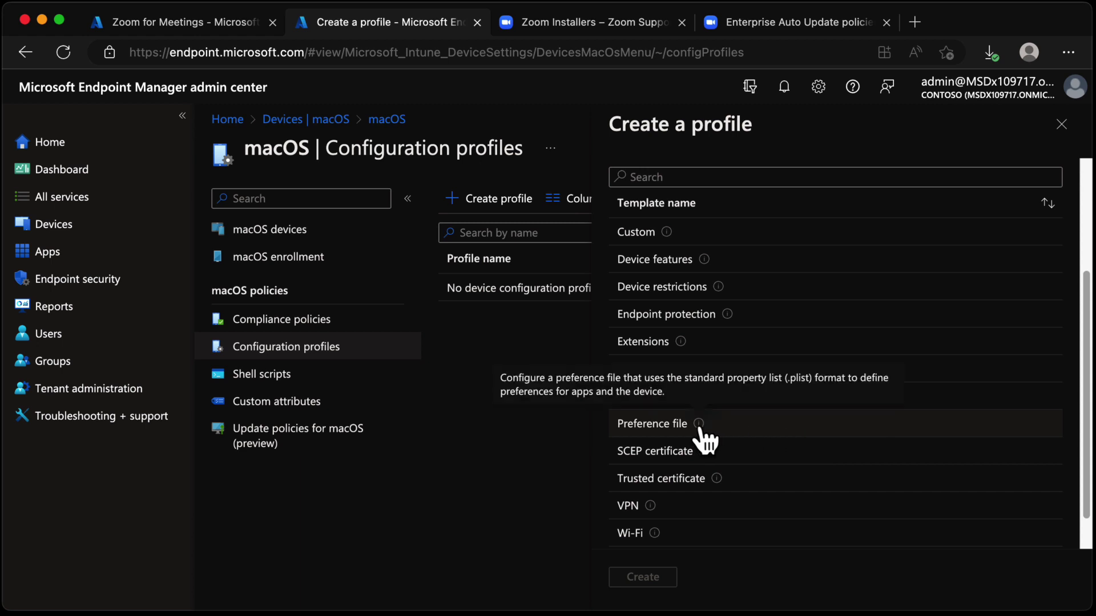
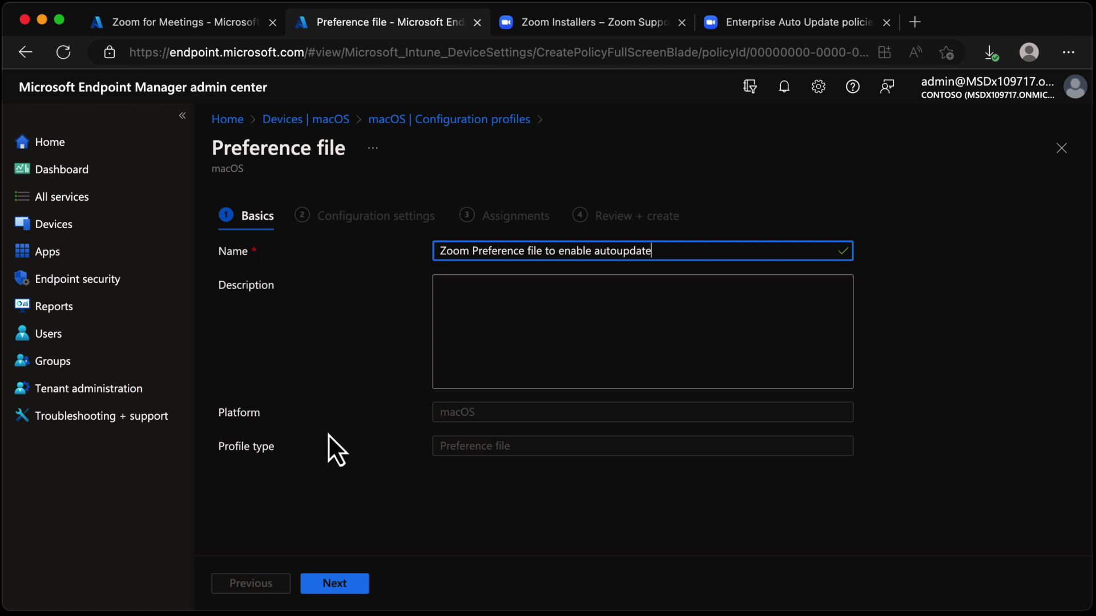
pyautogui.click(345, 593)
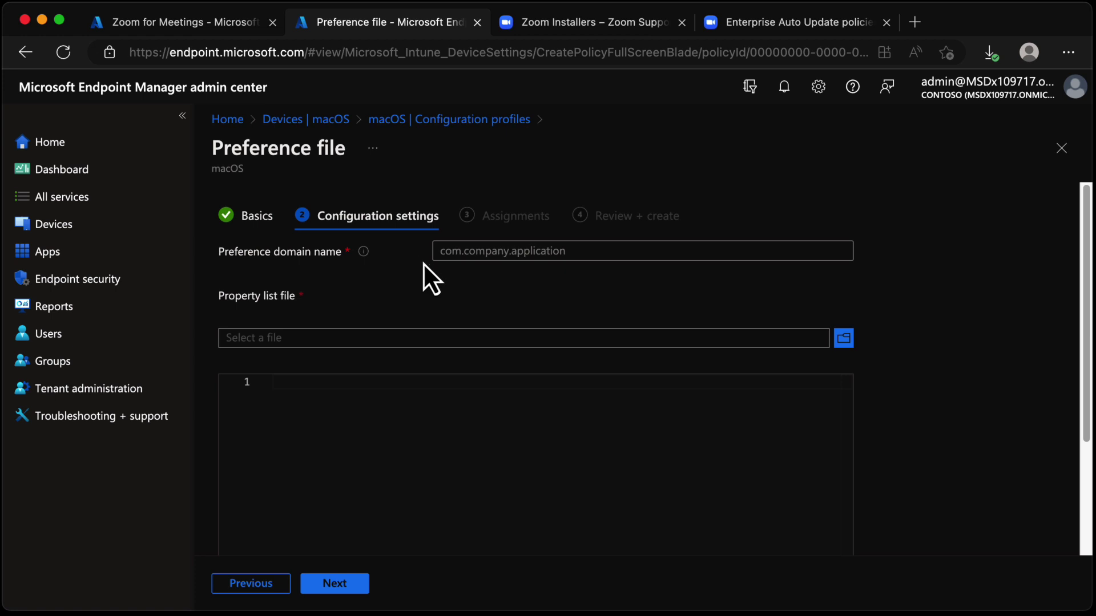
# - Set the preference domain name to us.zoom.config.plist and upload us.zoom.config.plist from Downloads as the property list file
pyautogui.click(457, 250)
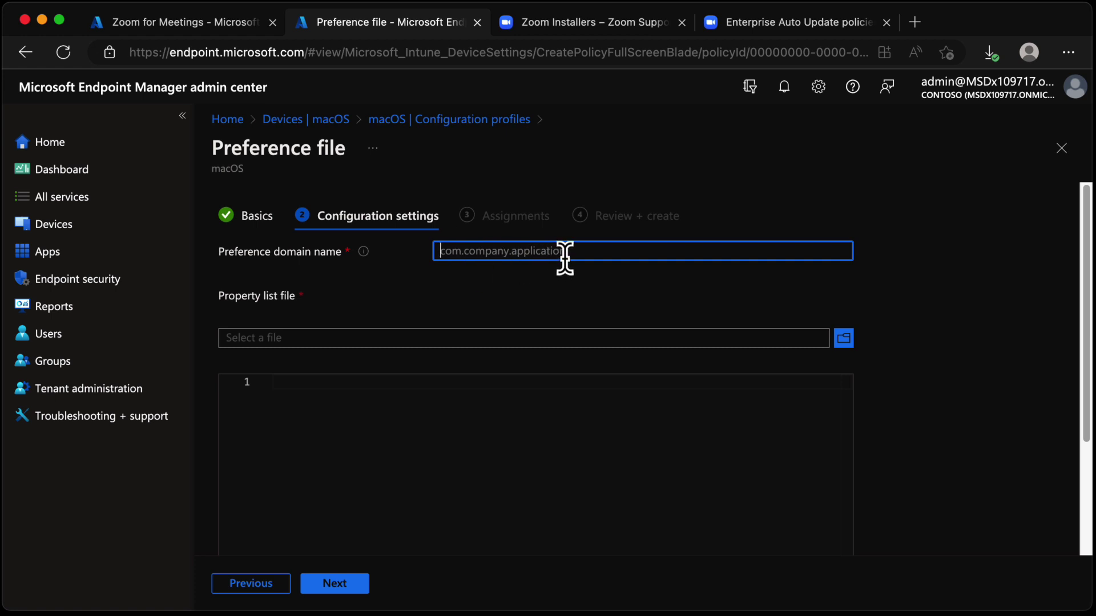
pyautogui.write('us.zoom.config.plist')
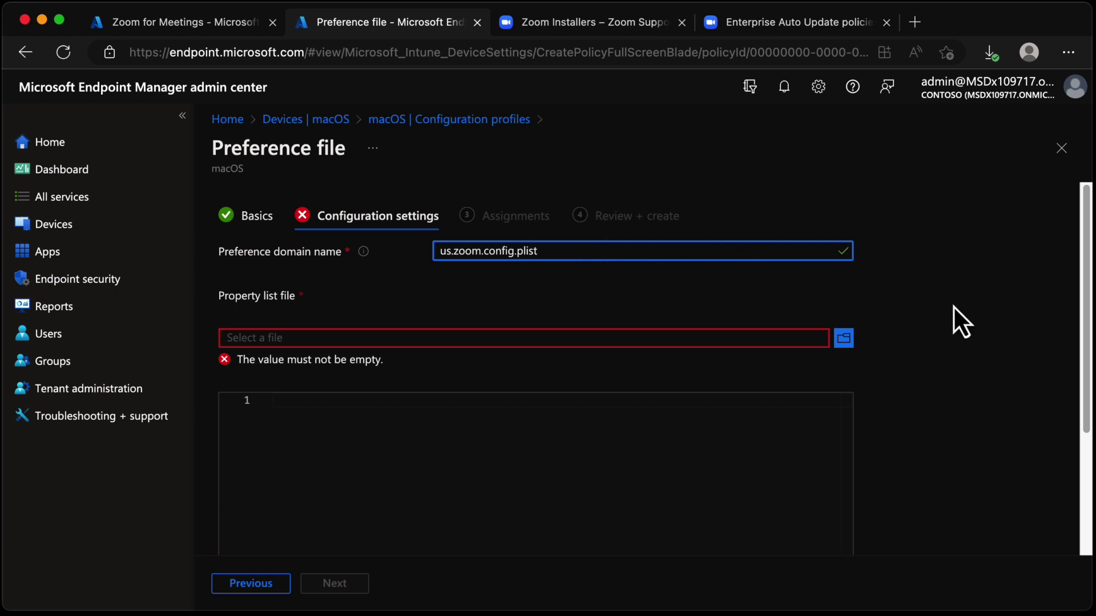
pyautogui.click(844, 339)
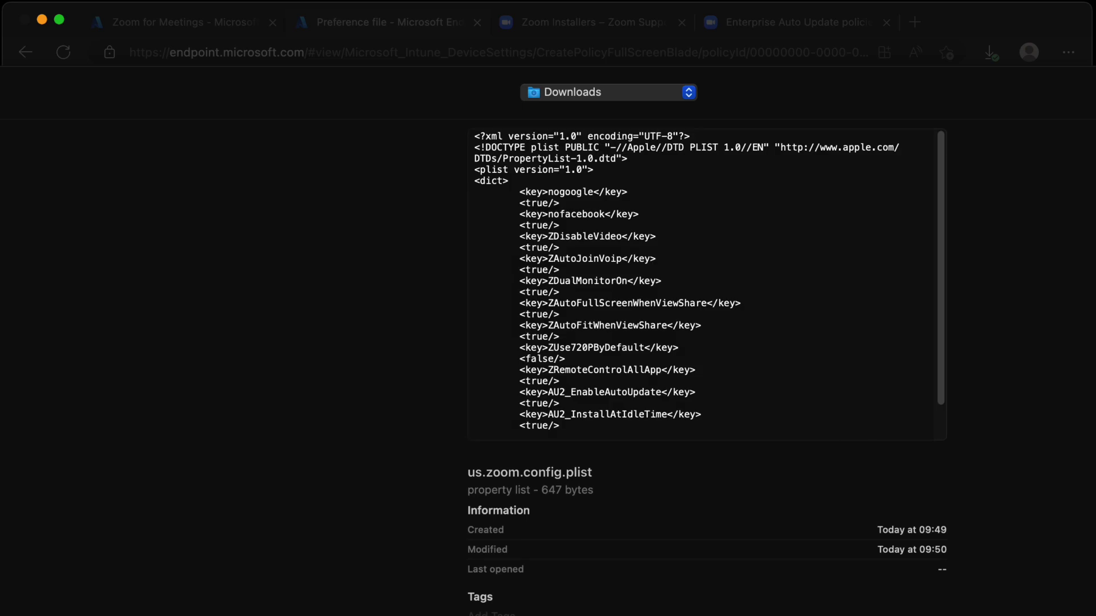
pyautogui.press('Return')
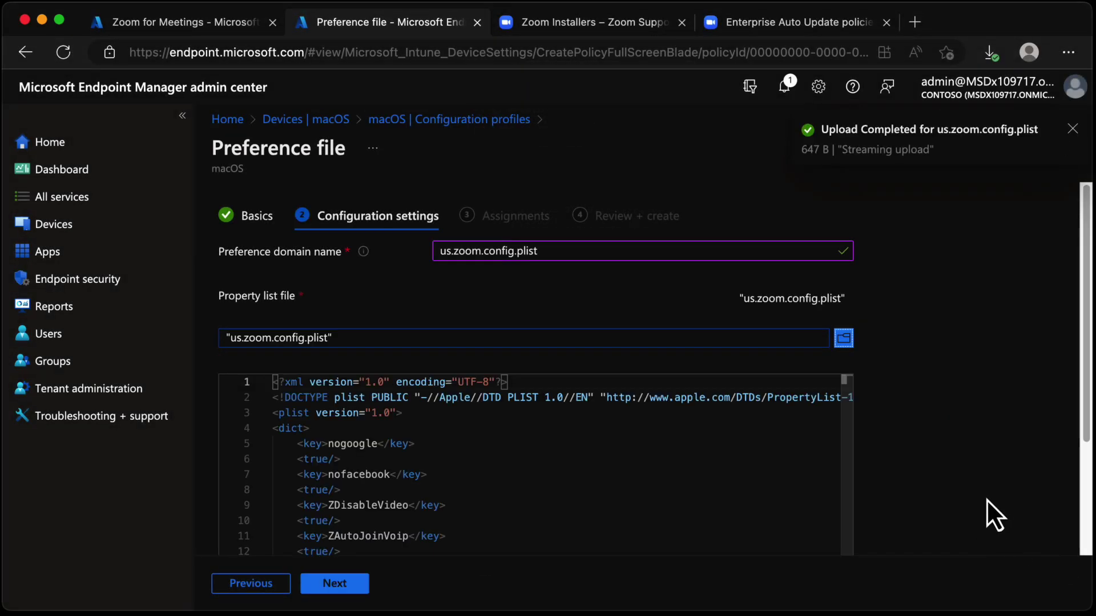
# - Check the AU2_EnableAutoUpdate and AU2_InstallAtIdleTime keys in the uploaded property list and continue to the profile's assignments
pyautogui.scroll(-2, 1087, 368)
pyautogui.scroll(-2, 1056, 443)
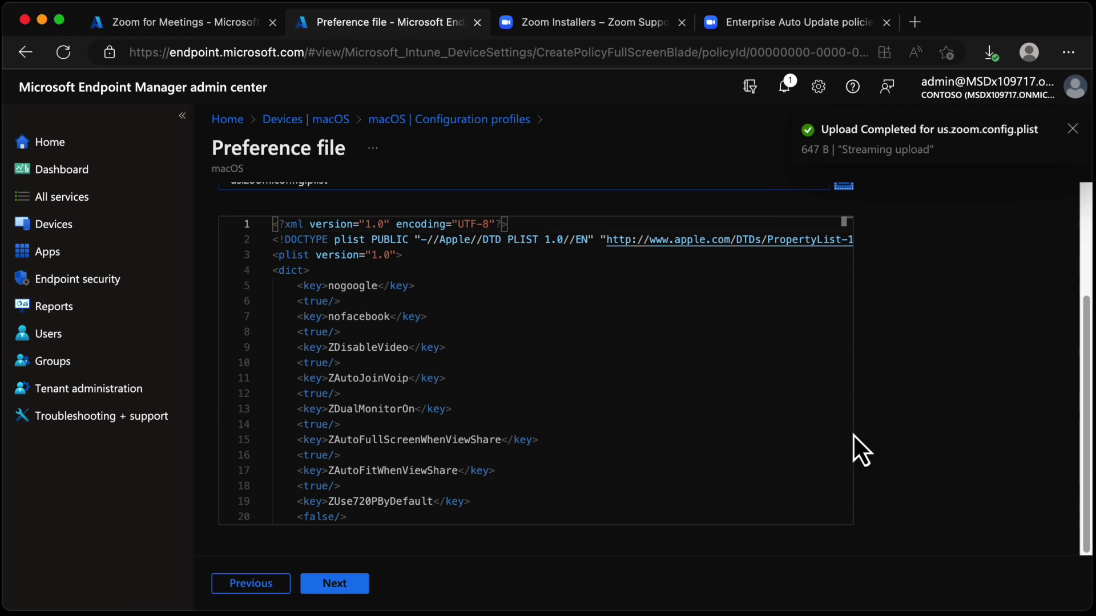
pyautogui.moveTo(851, 386); pyautogui.dragTo(859, 493)
pyautogui.moveTo(410, 448); pyautogui.dragTo(281, 399)
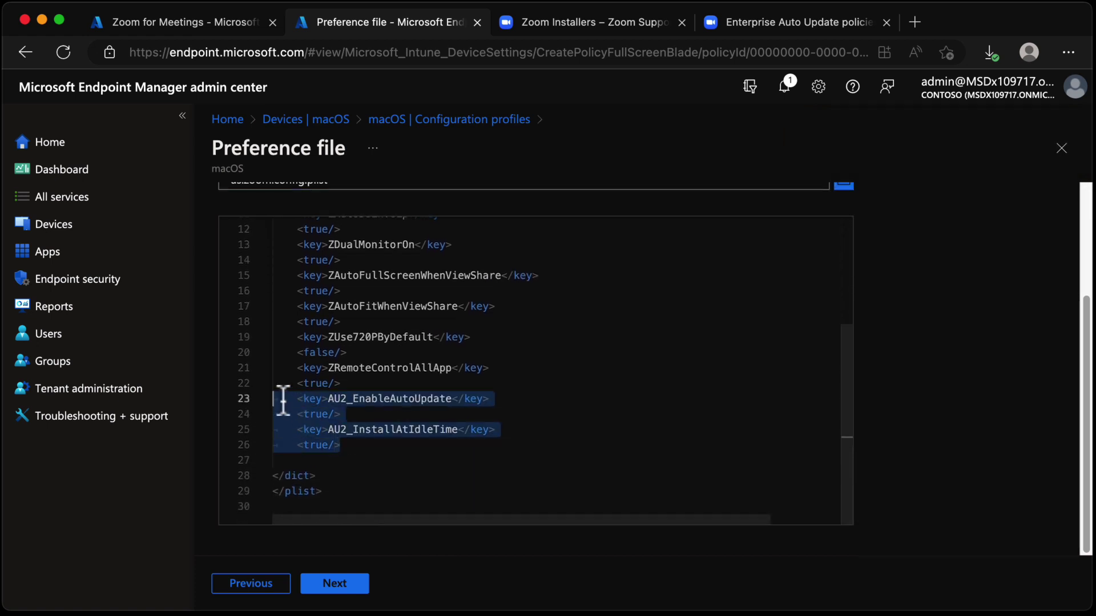
pyautogui.click(673, 399)
pyautogui.click(354, 588)
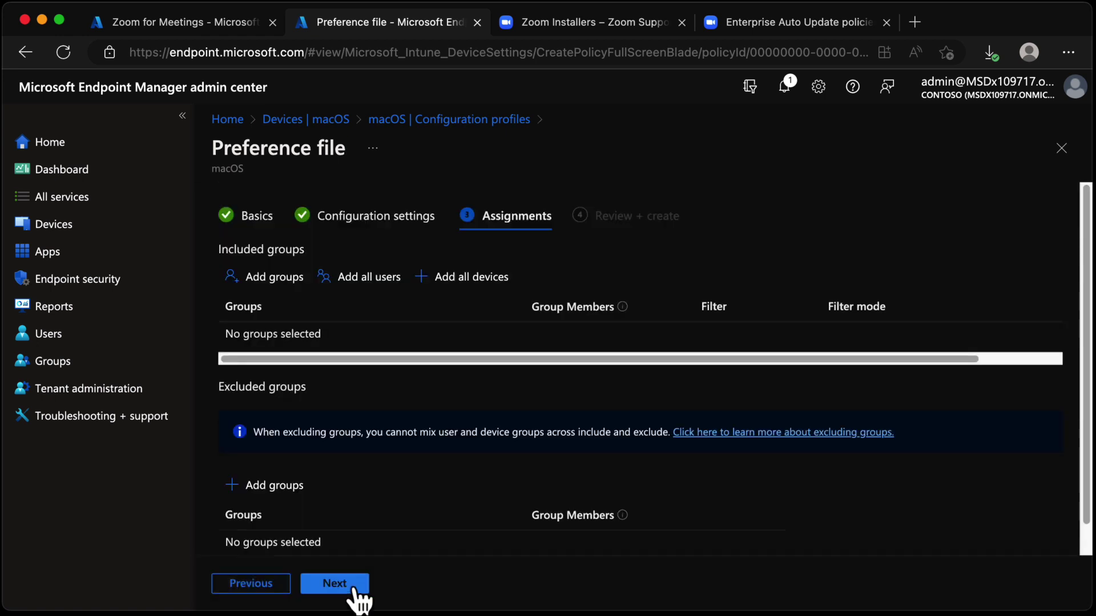
# - Include the APP - ZoomUsers group in the profile's assignments and create the profile
pyautogui.click(273, 277)
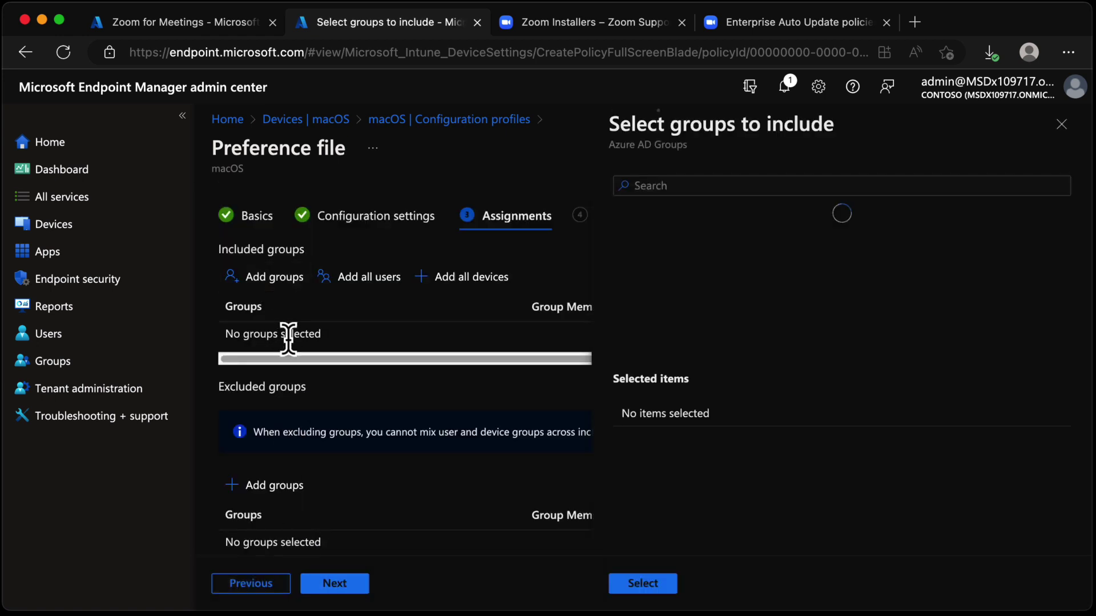
pyautogui.click(767, 186)
pyautogui.write('app -')
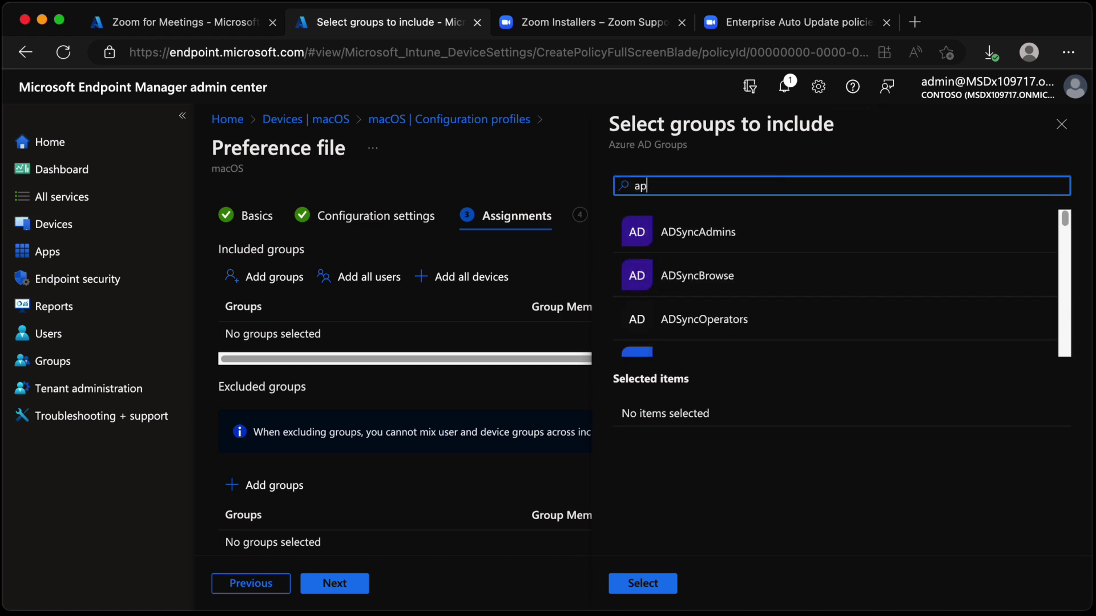
pyautogui.click(724, 234)
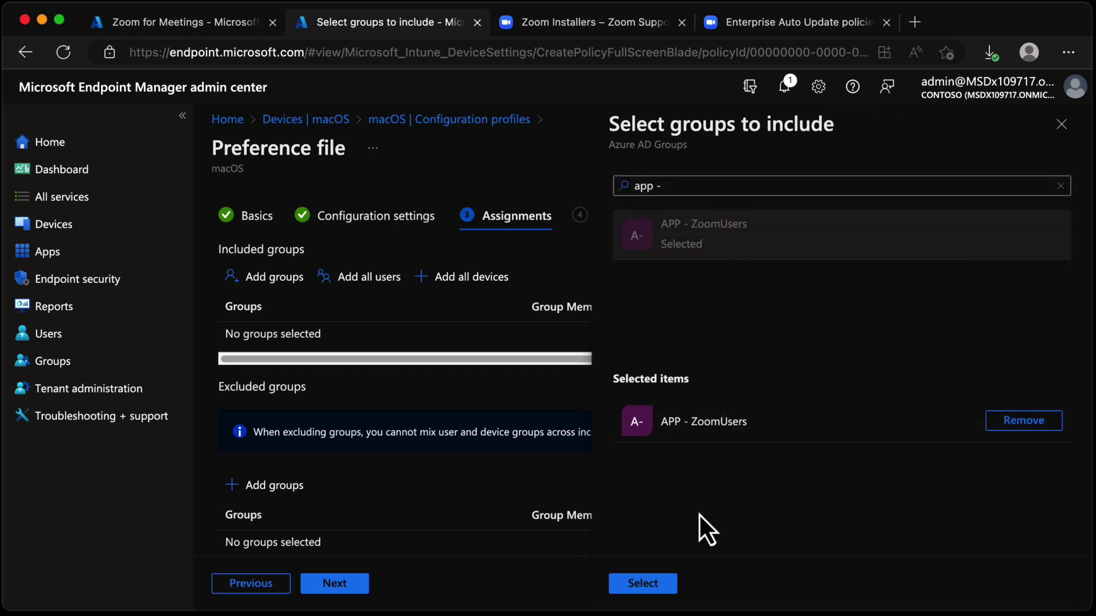
pyautogui.click(671, 584)
pyautogui.click(357, 587)
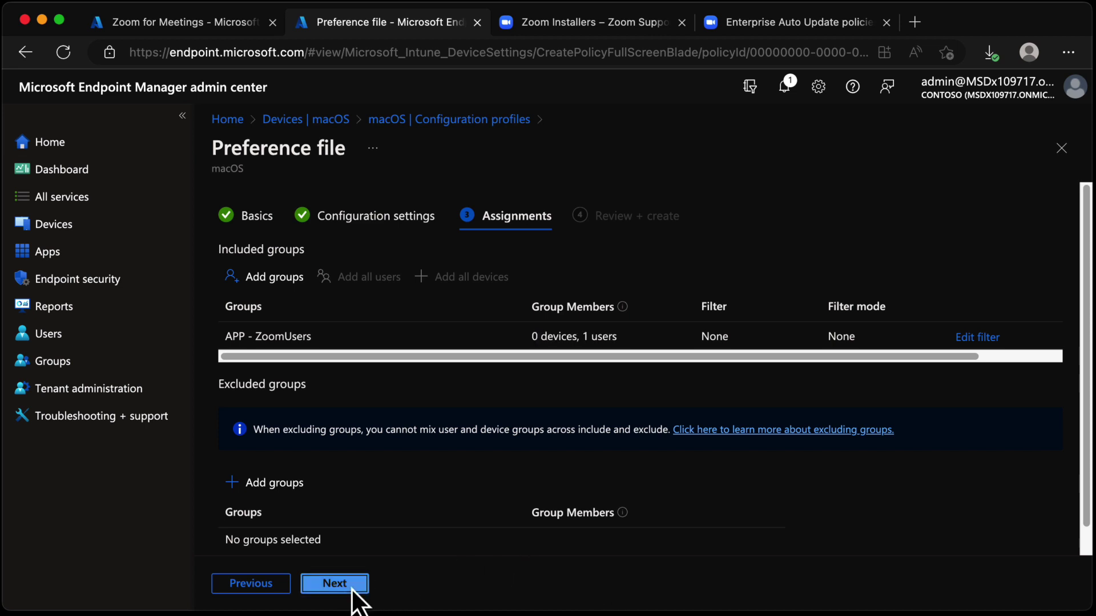
pyautogui.click(351, 587)
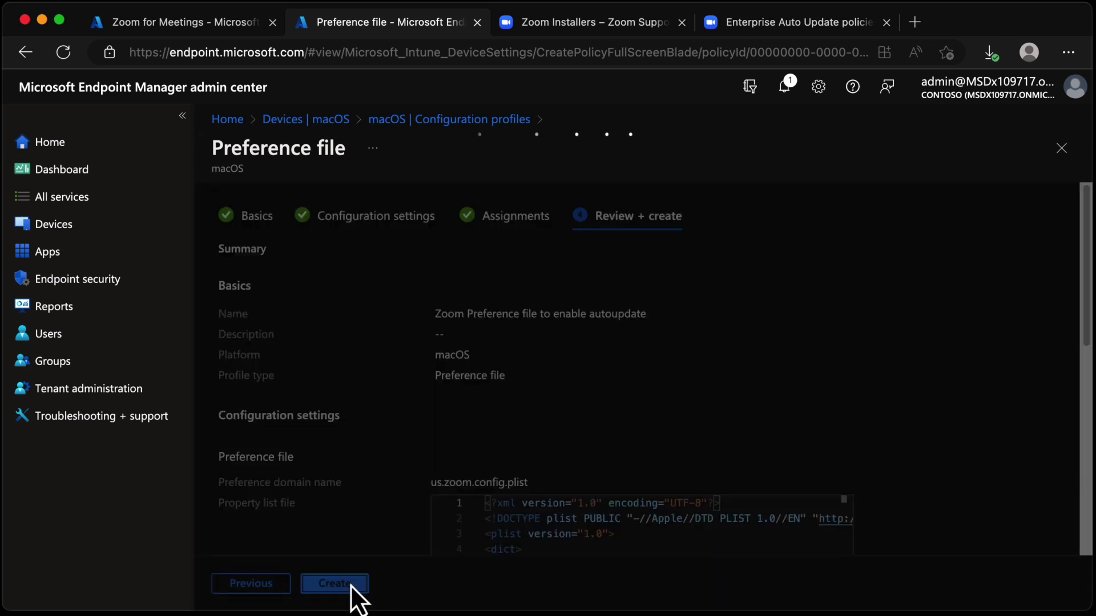